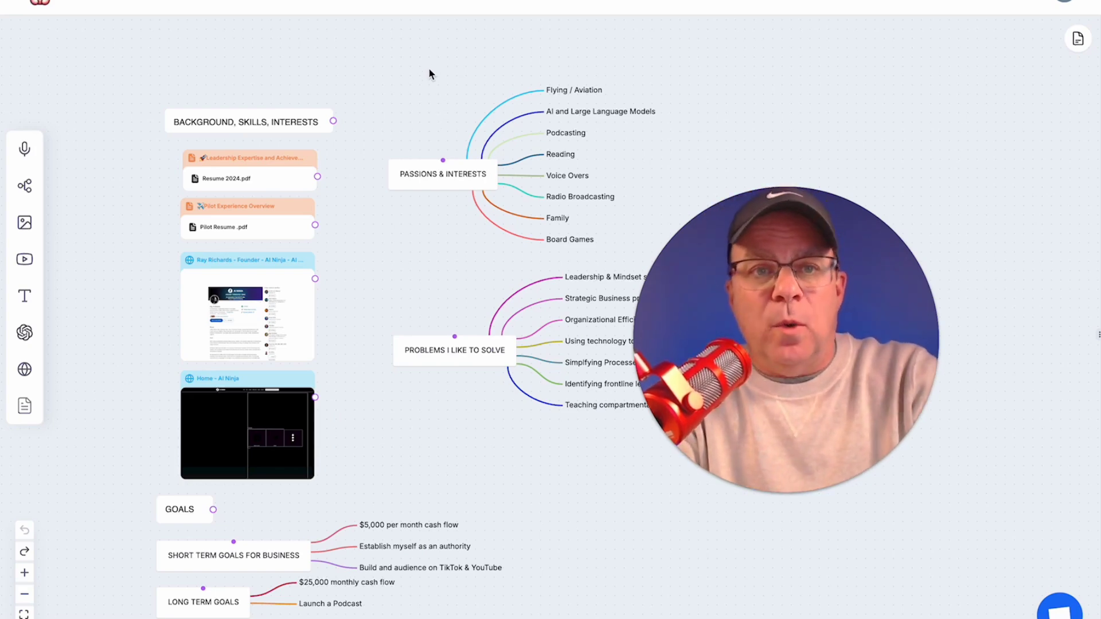
Step: Examine the source items under Background, Skills, Interests, including both resumes, the professional profile and the AI Ninja home page
{"action": "left_click_drag", "start_coordinate": [412, 75], "coordinate": [409, 19]}
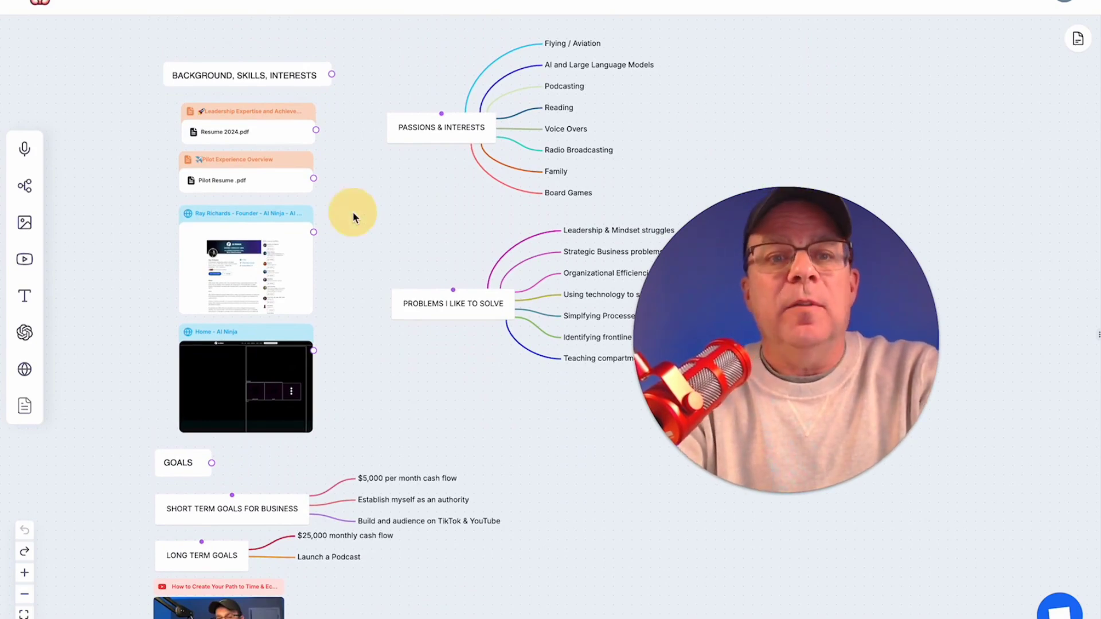
{"action": "scroll", "coordinate": [352, 218], "scroll_direction": "up", "scroll_amount": 5}
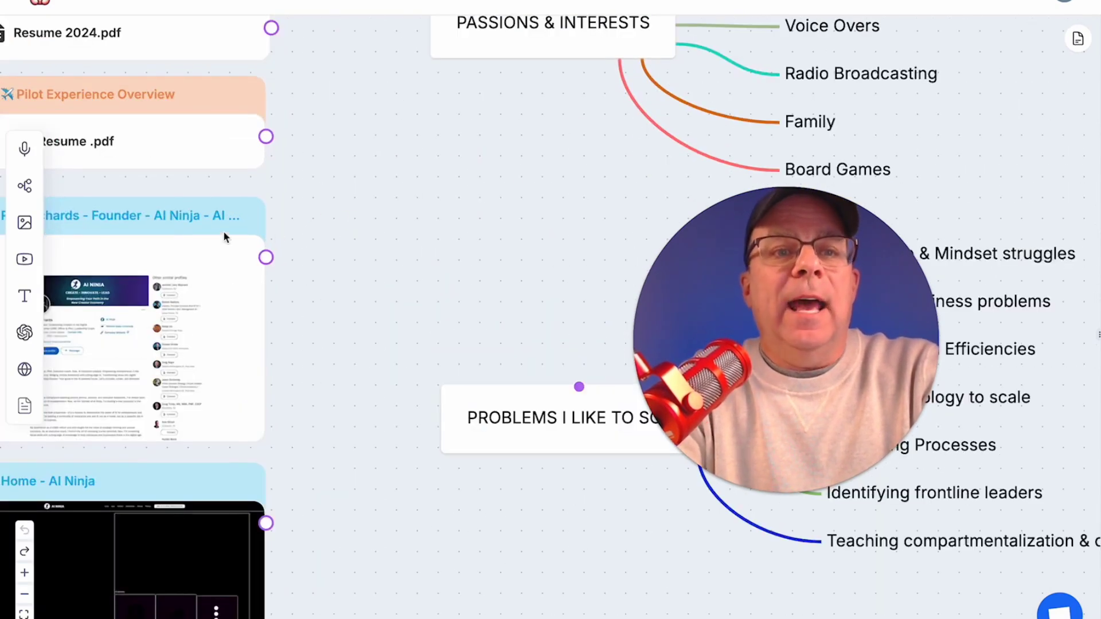
{"action": "left_click_drag", "start_coordinate": [413, 284], "coordinate": [602, 474]}
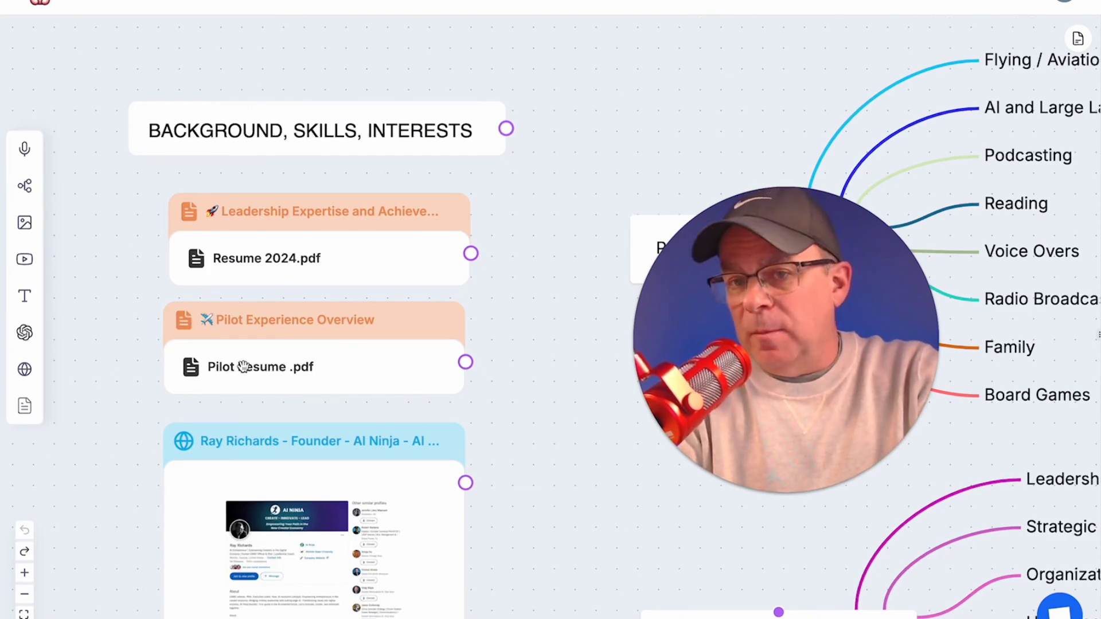
{"action": "scroll", "coordinate": [243, 366], "scroll_direction": "down", "scroll_amount": 5}
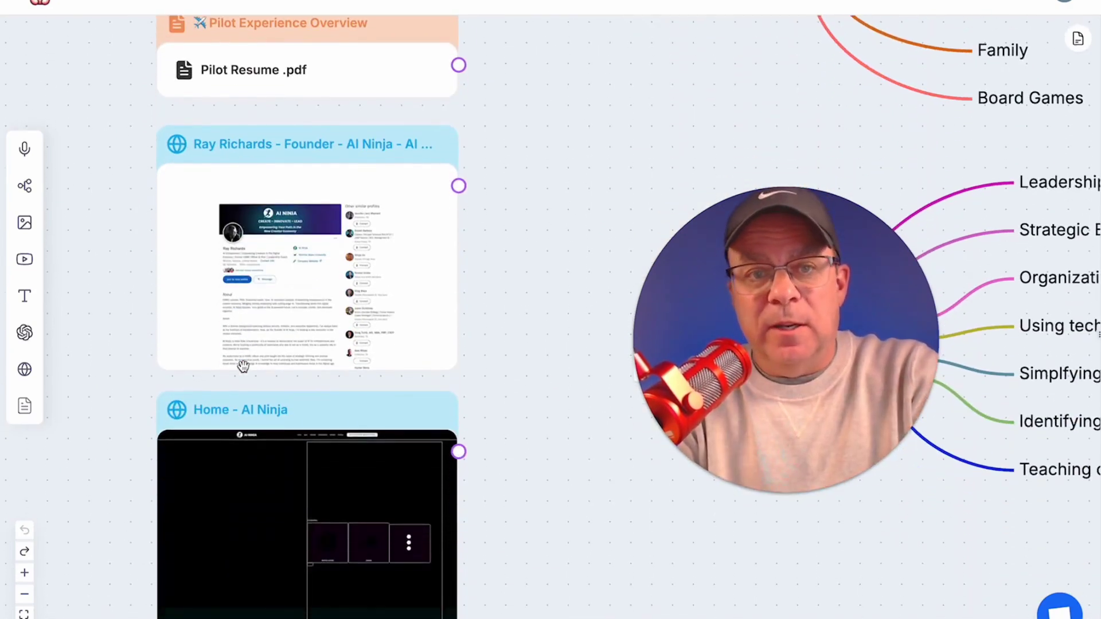
{"action": "scroll", "coordinate": [244, 366], "scroll_direction": "up", "scroll_amount": 2}
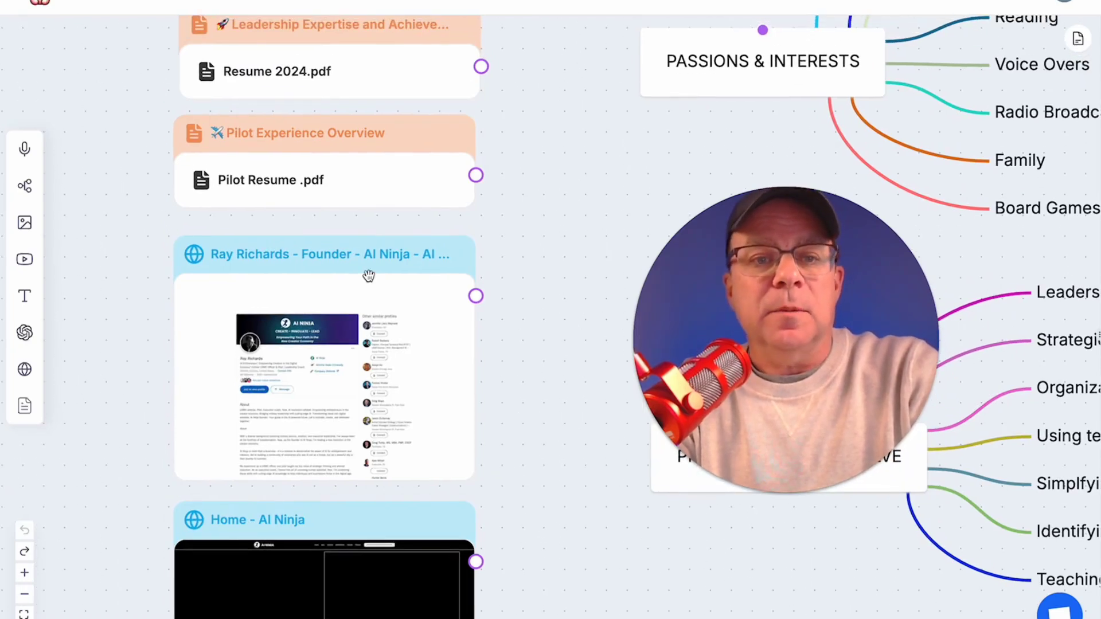
{"action": "scroll", "coordinate": [368, 276], "scroll_direction": "down", "scroll_amount": 1}
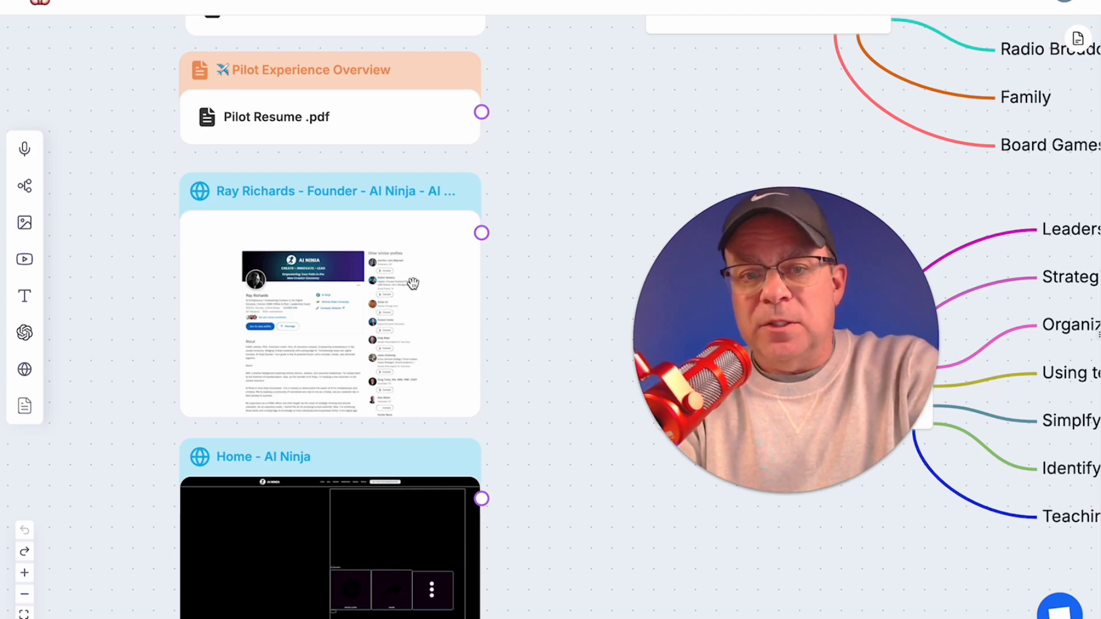
{"action": "scroll", "coordinate": [413, 283], "scroll_direction": "down", "scroll_amount": 4}
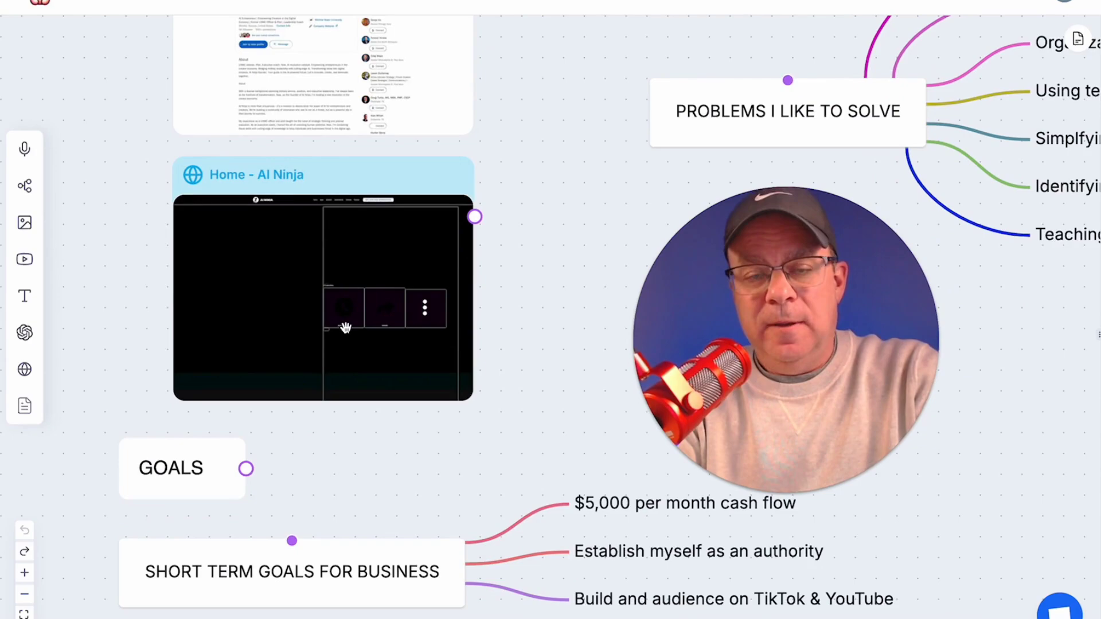
{"action": "scroll", "coordinate": [346, 328], "scroll_direction": "down", "scroll_amount": 12}
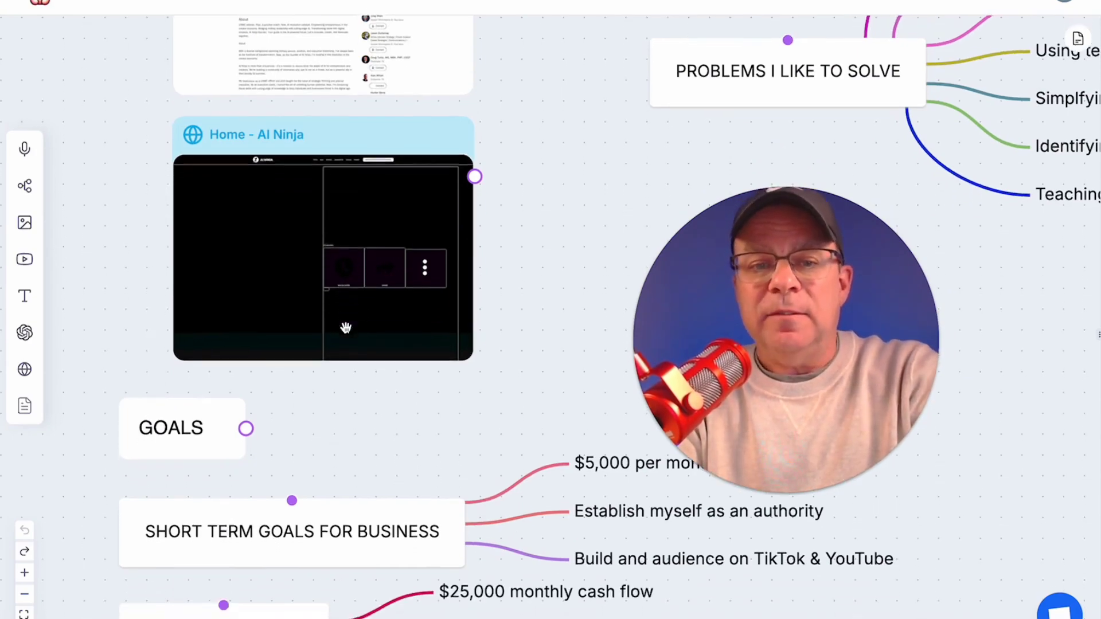
Step: Review the branches of the Passions & Interests and Problems I Like to Solve mind maps
{"action": "scroll", "coordinate": [345, 328], "scroll_direction": "right", "scroll_amount": 4}
{"action": "scroll", "coordinate": [345, 328], "scroll_direction": "down", "scroll_amount": 2}
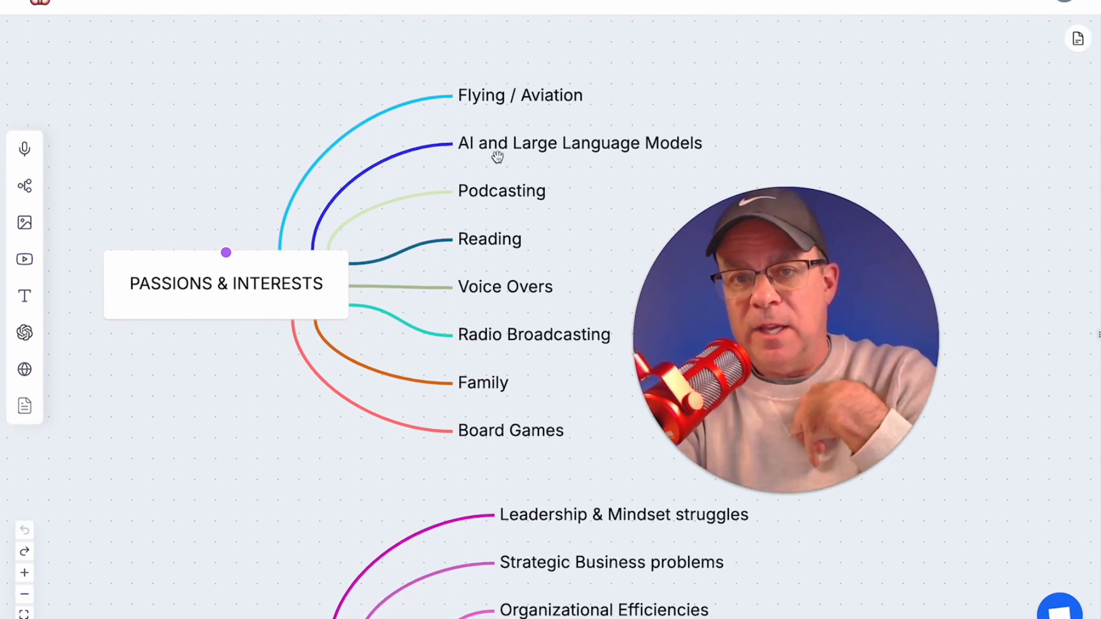
{"action": "scroll", "coordinate": [486, 206], "scroll_direction": "down", "scroll_amount": 6}
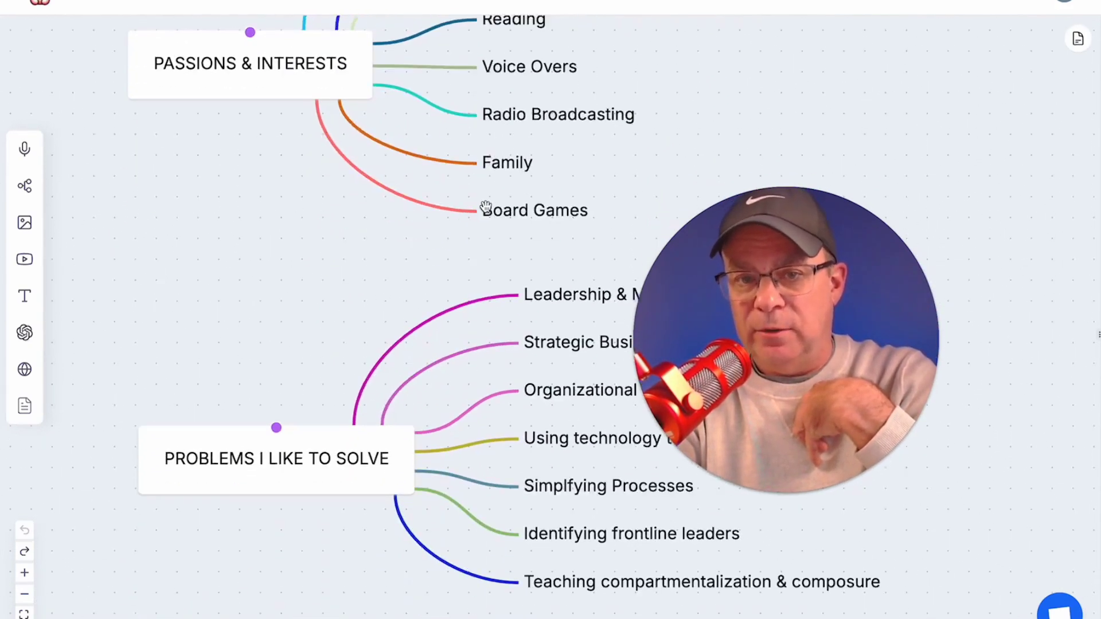
{"action": "scroll", "coordinate": [476, 206], "scroll_direction": "right", "scroll_amount": 2}
{"action": "scroll", "coordinate": [475, 206], "scroll_direction": "down", "scroll_amount": 1}
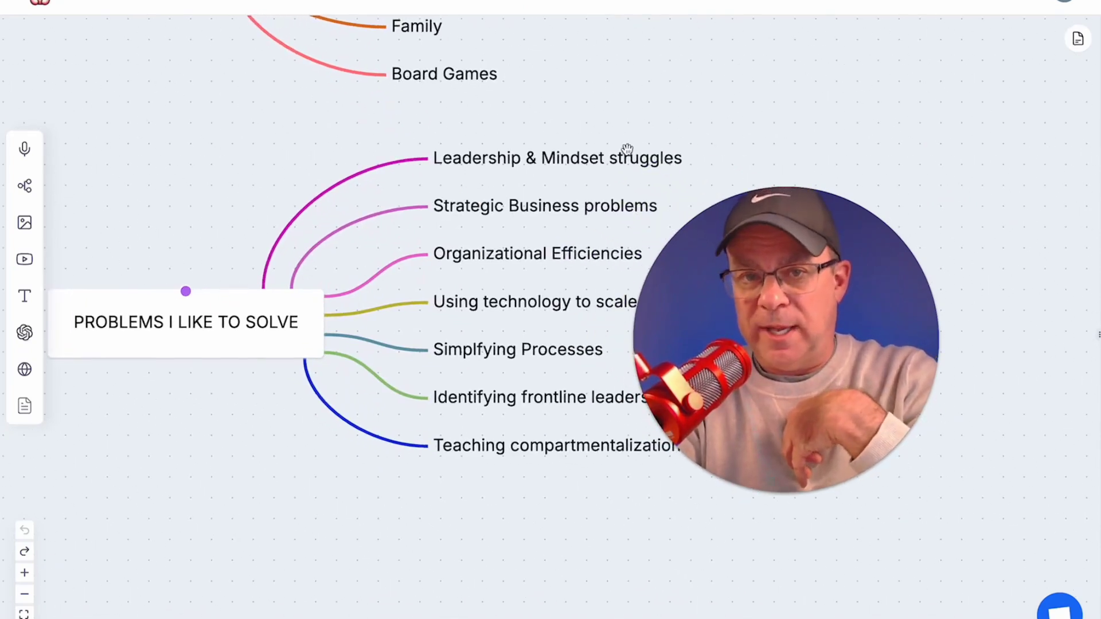
{"action": "scroll", "coordinate": [627, 149], "scroll_direction": "down", "scroll_amount": 3}
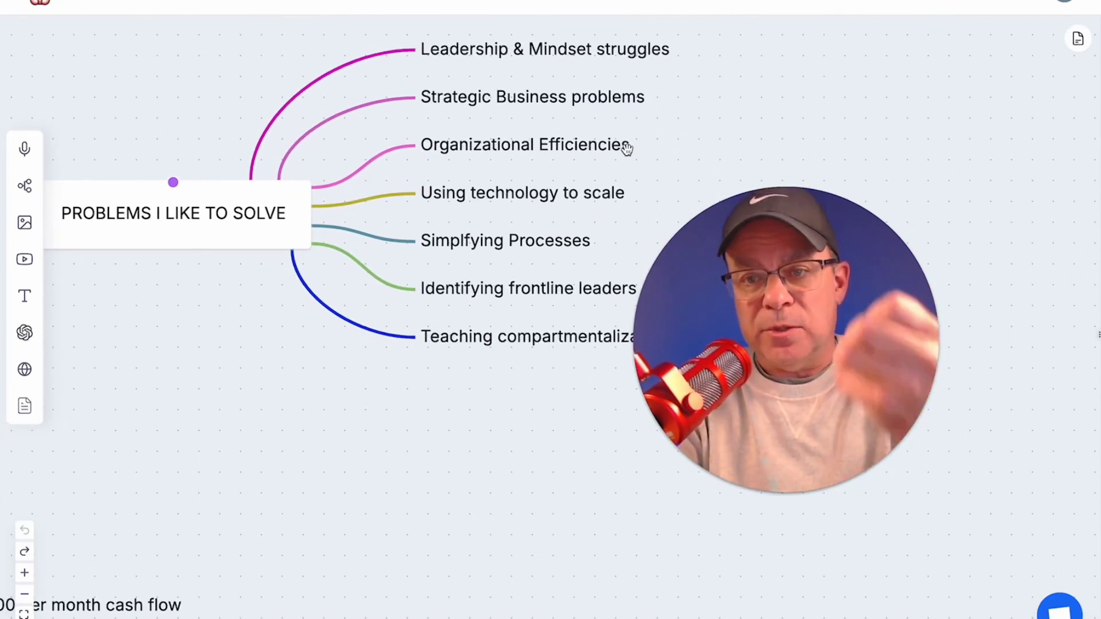
Step: Review the Goals section, reading the branches of the short-term business goals and the long-term goals
{"action": "scroll", "coordinate": [626, 149], "scroll_direction": "down", "scroll_amount": 7}
{"action": "scroll", "coordinate": [627, 149], "scroll_direction": "left", "scroll_amount": 4}
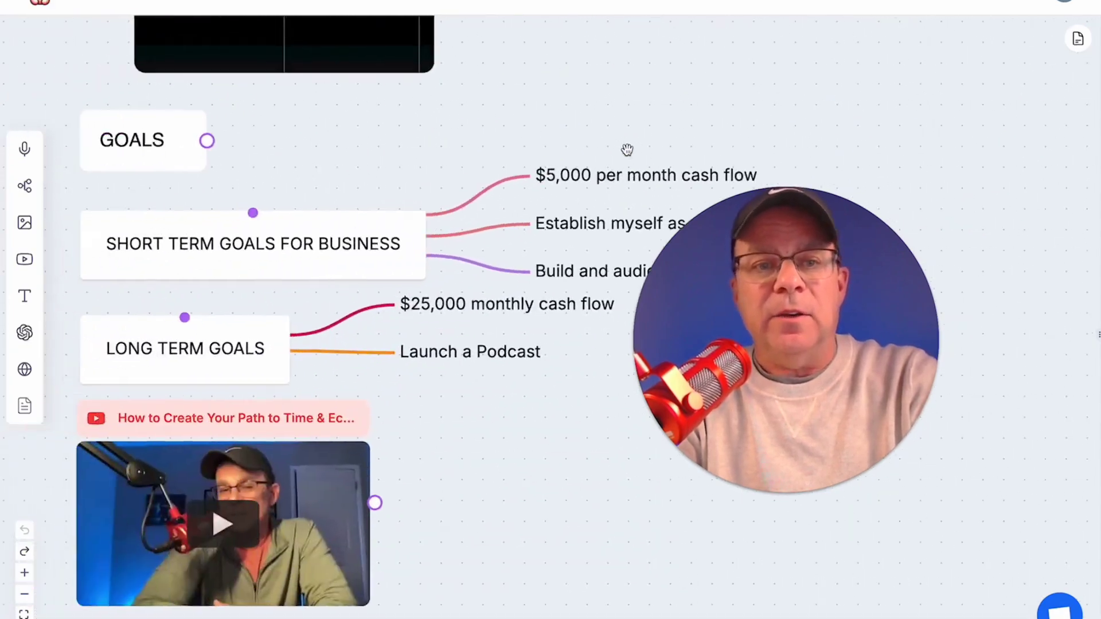
{"action": "scroll", "coordinate": [627, 149], "scroll_direction": "down", "scroll_amount": 2}
{"action": "scroll", "coordinate": [626, 149], "scroll_direction": "left", "scroll_amount": 1}
{"action": "scroll", "coordinate": [627, 149], "scroll_direction": "right", "scroll_amount": 5}
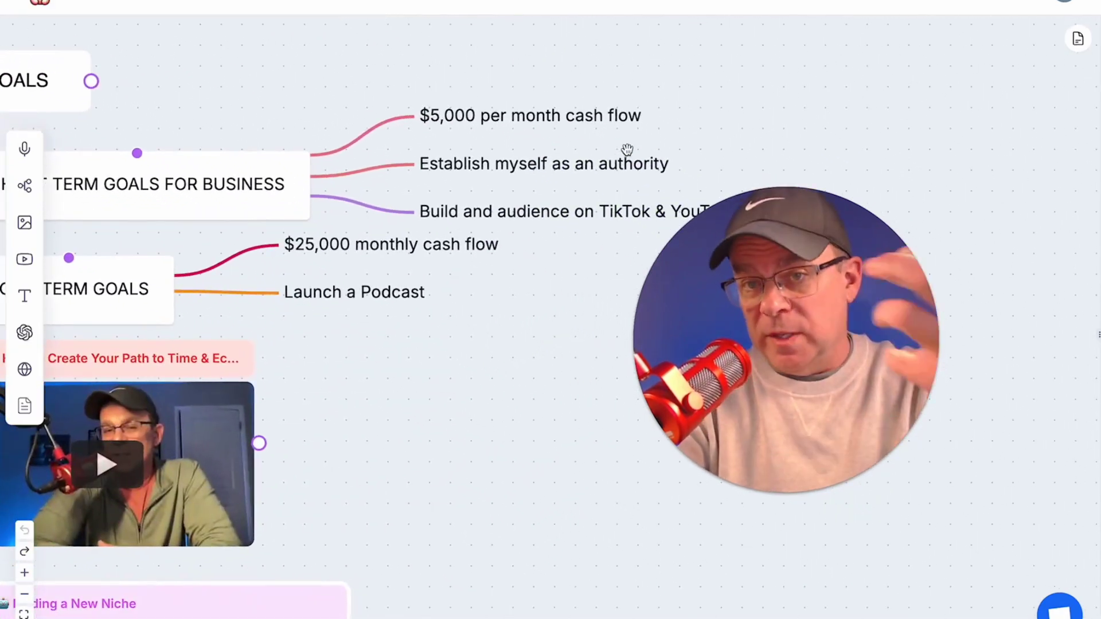
{"action": "scroll", "coordinate": [626, 149], "scroll_direction": "up", "scroll_amount": 1}
{"action": "scroll", "coordinate": [627, 149], "scroll_direction": "down", "scroll_amount": 1}
{"action": "scroll", "coordinate": [626, 149], "scroll_direction": "right", "scroll_amount": 2}
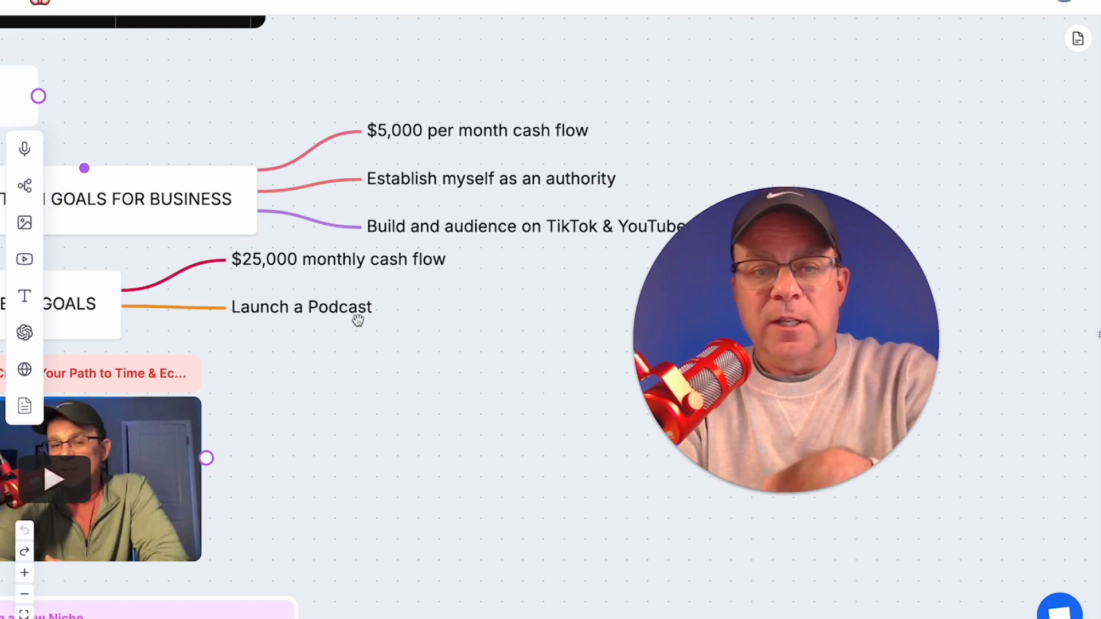
{"action": "scroll", "coordinate": [357, 323], "scroll_direction": "left", "scroll_amount": 1}
{"action": "scroll", "coordinate": [70, 329], "scroll_direction": "left", "scroll_amount": 2}
{"action": "scroll", "coordinate": [70, 330], "scroll_direction": "up", "scroll_amount": 1}
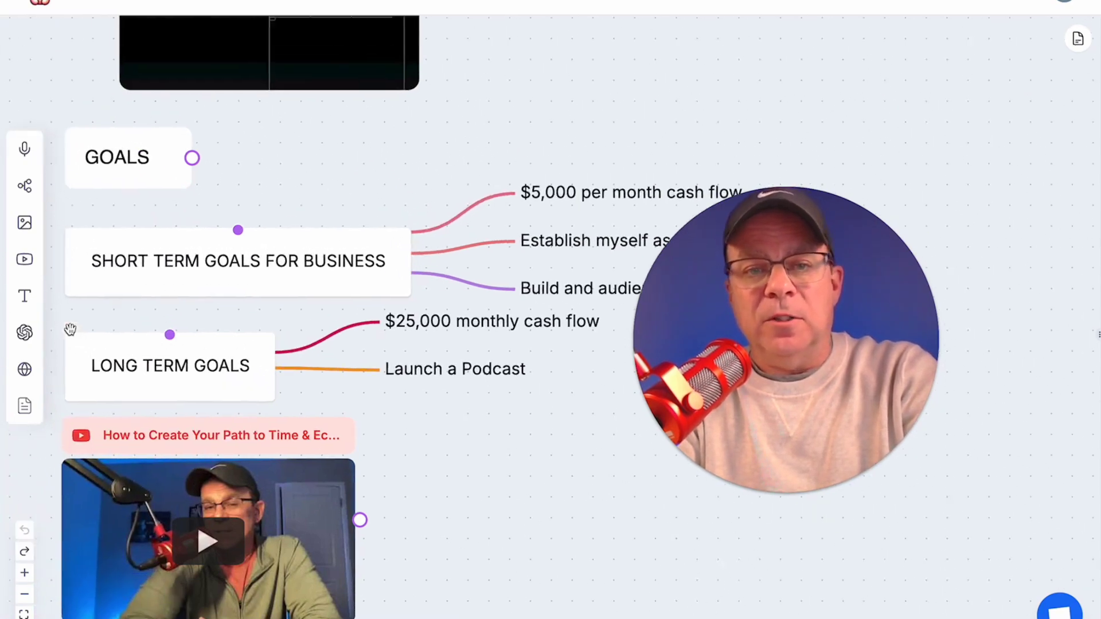
Step: Examine the YouTube video and the Finding a New Niche voice note below the long-term goals
{"action": "scroll", "coordinate": [70, 329], "scroll_direction": "down", "scroll_amount": 1}
{"action": "scroll", "coordinate": [70, 329], "scroll_direction": "down", "scroll_amount": 5}
{"action": "scroll", "coordinate": [70, 329], "scroll_direction": "left", "scroll_amount": 1}
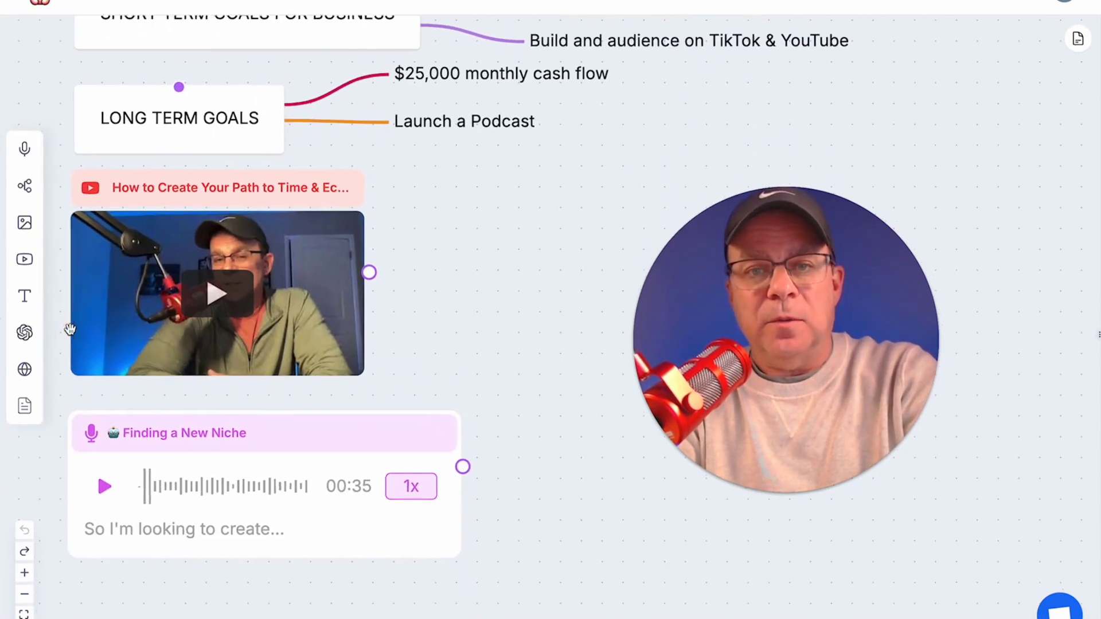
{"action": "scroll", "coordinate": [70, 330], "scroll_direction": "down", "scroll_amount": 2}
{"action": "scroll", "coordinate": [70, 330], "scroll_direction": "right", "scroll_amount": 1}
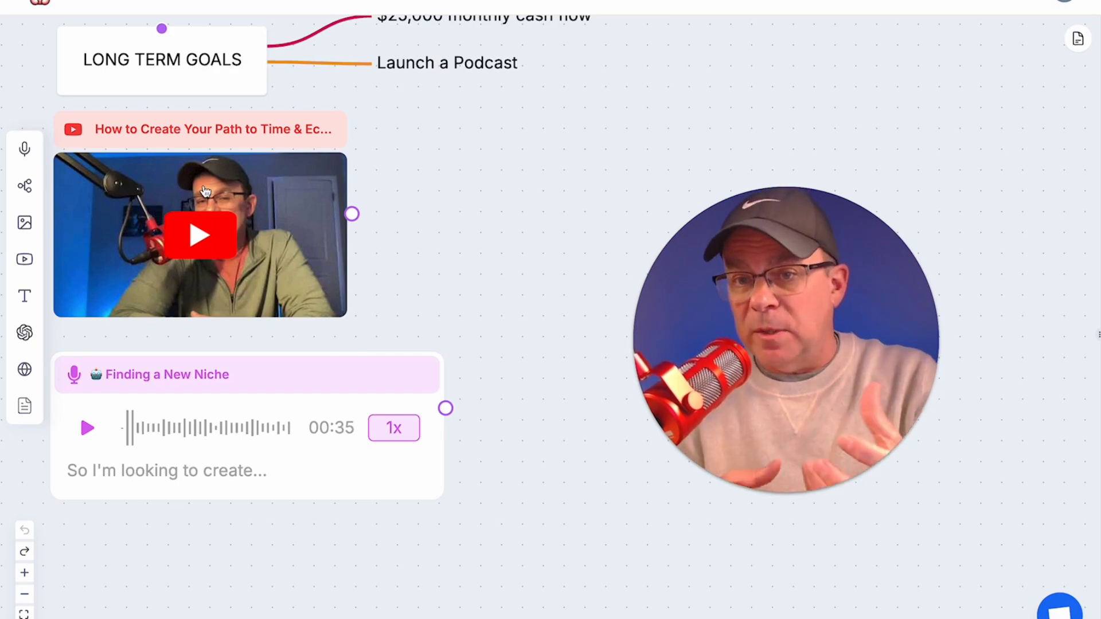
{"action": "scroll", "coordinate": [205, 191], "scroll_direction": "down", "scroll_amount": 3}
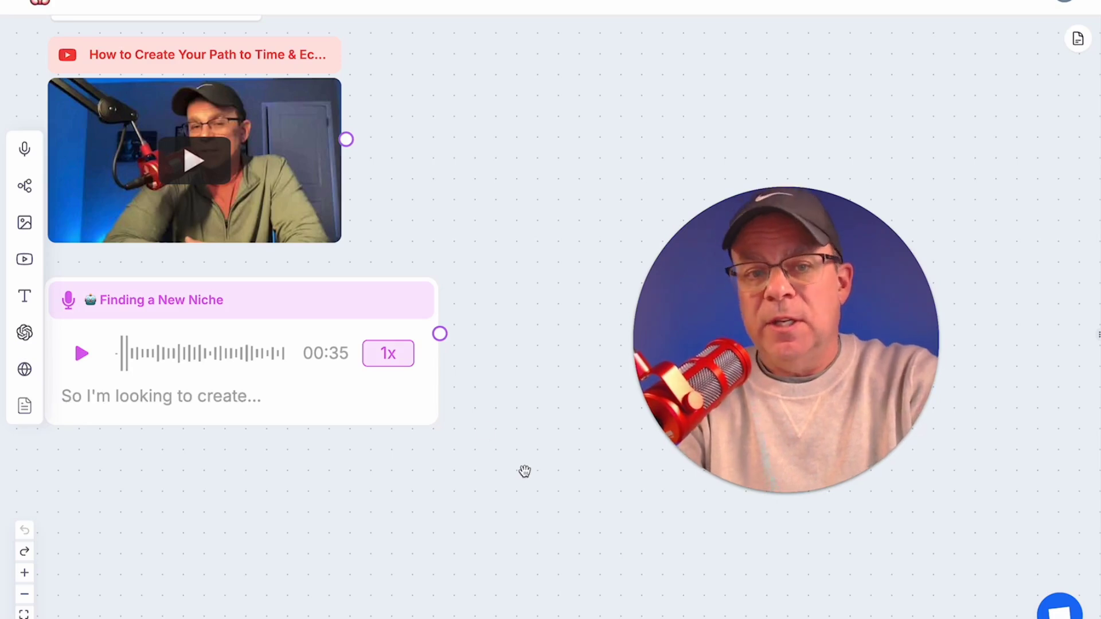
Step: Add an AI chat node to the board, place it beside the Problems I Like to Solve mind map and enlarge it
{"action": "scroll", "coordinate": [594, 173], "scroll_direction": "down", "scroll_amount": 5}
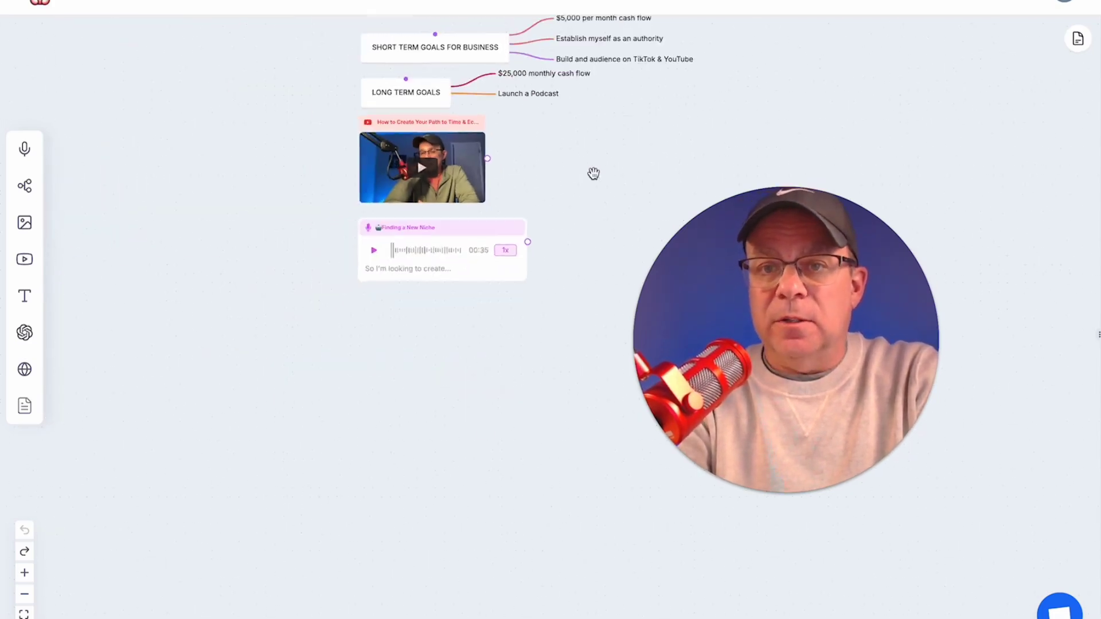
{"action": "scroll", "coordinate": [590, 175], "scroll_direction": "left", "scroll_amount": 1}
{"action": "scroll", "coordinate": [591, 176], "scroll_direction": "right", "scroll_amount": 3}
{"action": "scroll", "coordinate": [591, 176], "scroll_direction": "up", "scroll_amount": 2}
{"action": "scroll", "coordinate": [591, 176], "scroll_direction": "up", "scroll_amount": 3}
{"action": "scroll", "coordinate": [591, 175], "scroll_direction": "right", "scroll_amount": 5}
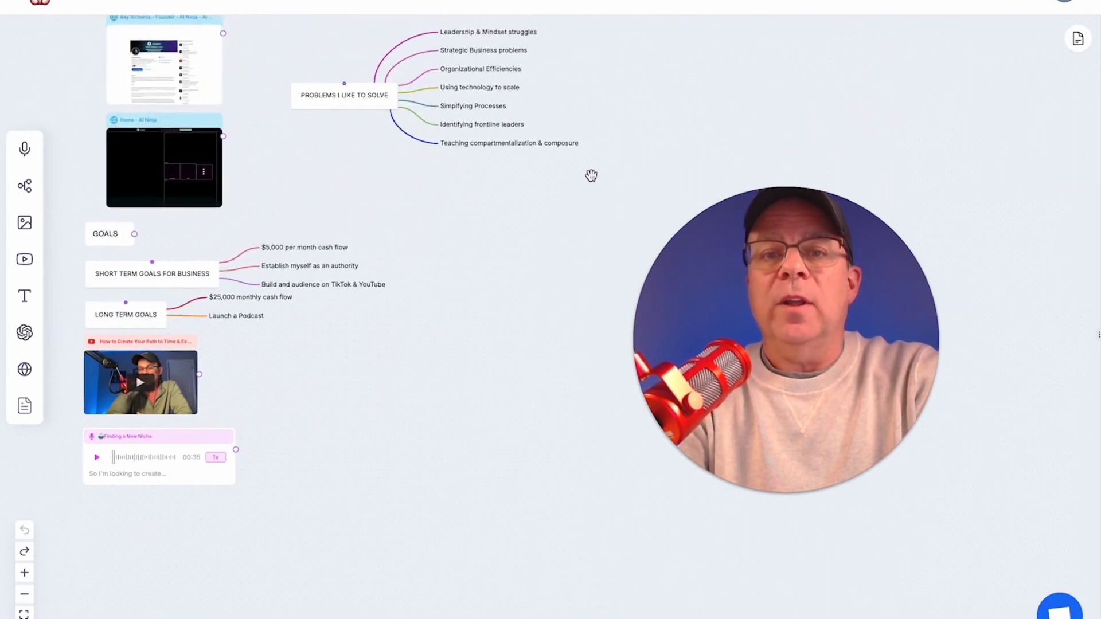
{"action": "scroll", "coordinate": [591, 176], "scroll_direction": "up", "scroll_amount": 1}
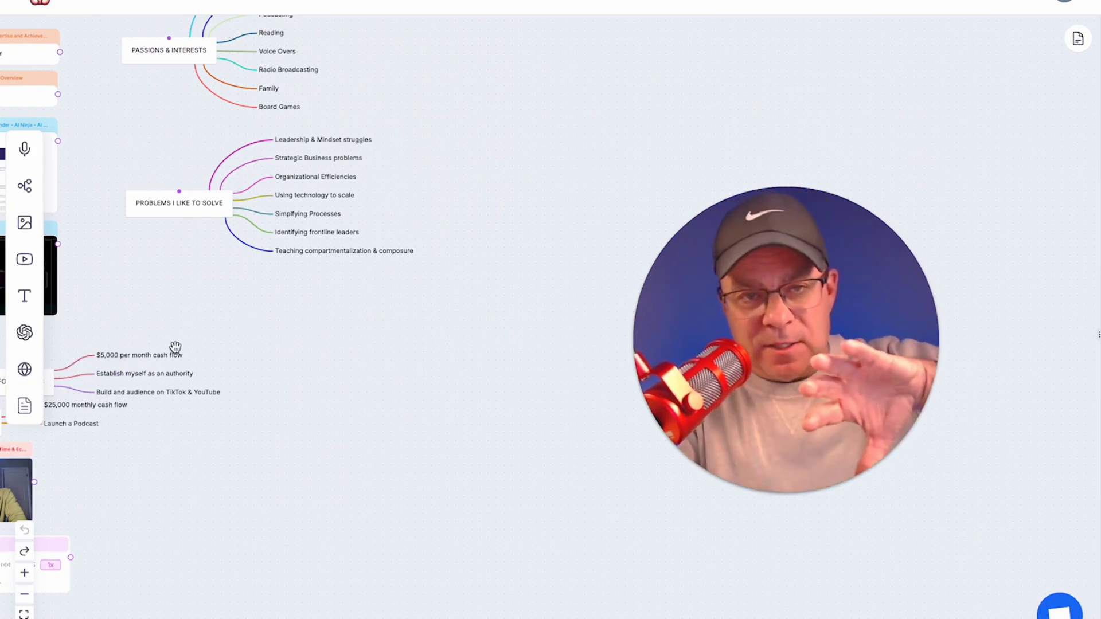
{"action": "left_click", "coordinate": [25, 332]}
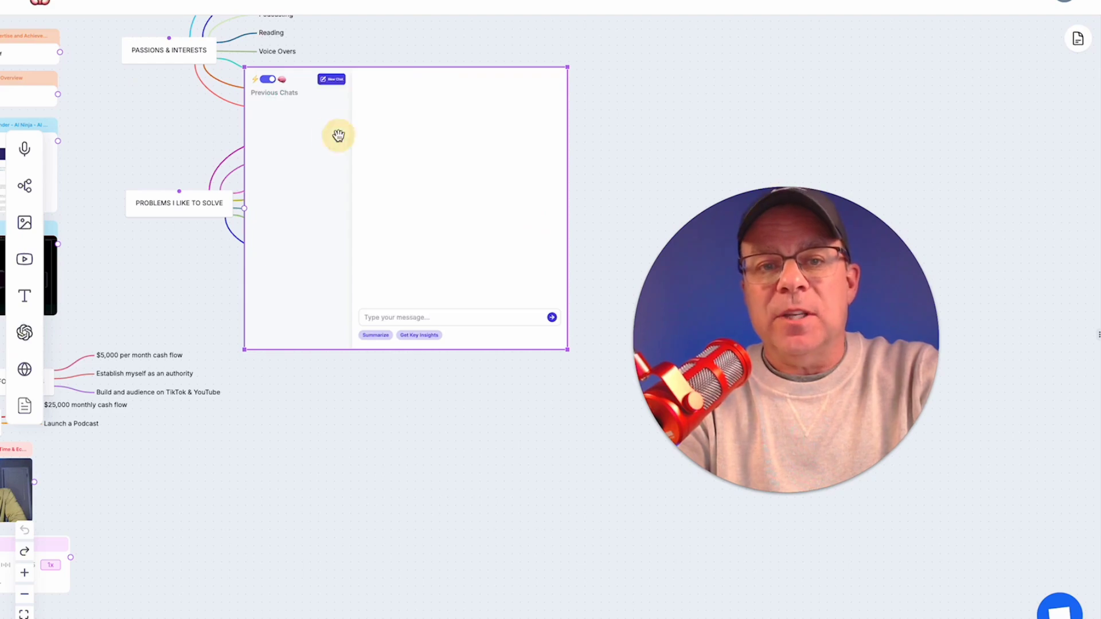
{"action": "left_click_drag", "start_coordinate": [338, 136], "coordinate": [520, 161]}
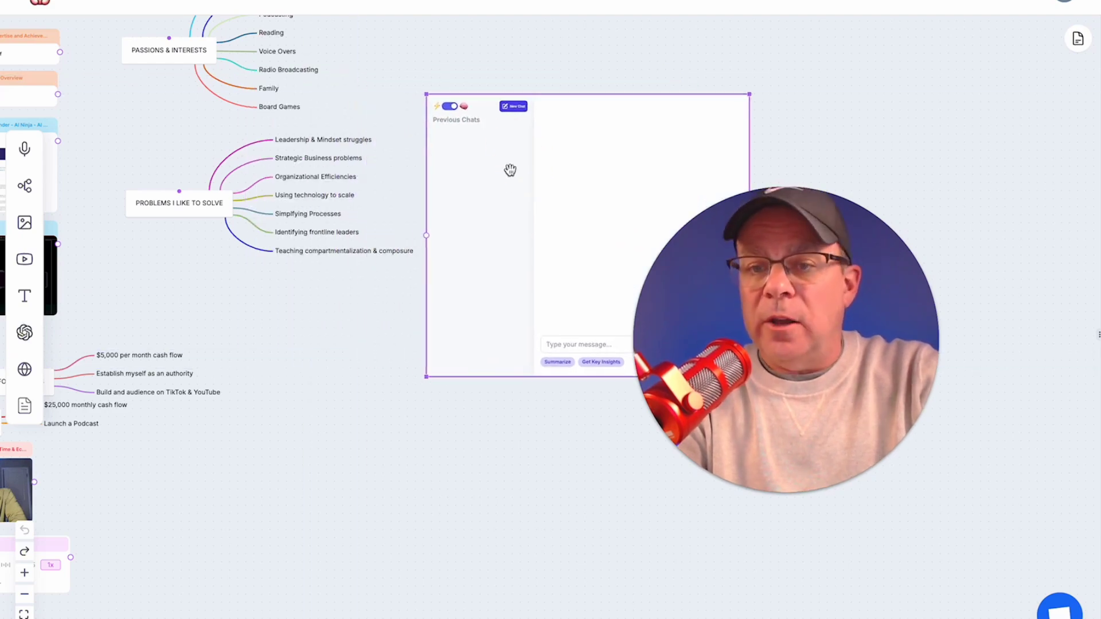
{"action": "left_click_drag", "start_coordinate": [739, 318], "coordinate": [185, 410]}
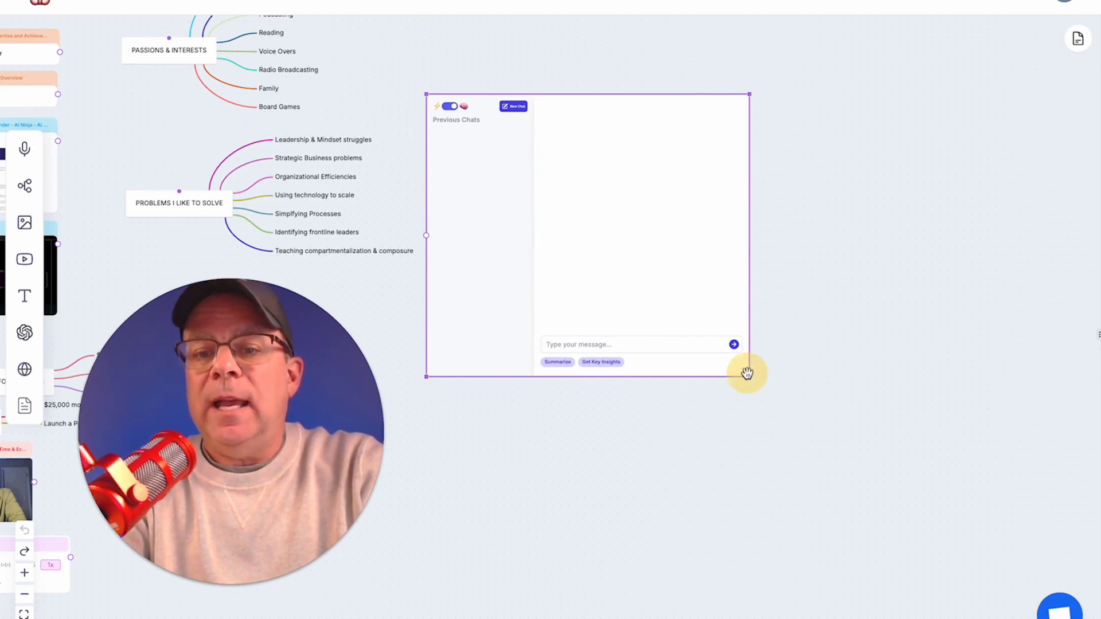
{"action": "left_click_drag", "start_coordinate": [750, 377], "coordinate": [900, 503]}
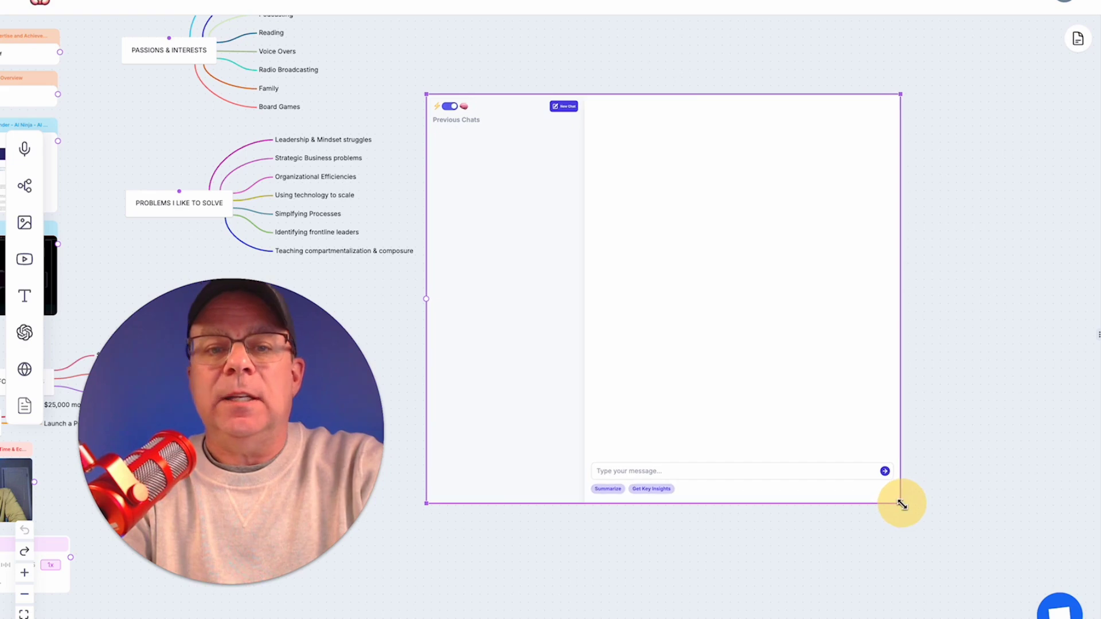
Step: Connect both upper mind maps, the resumes, web pages, short- and long-term goals, YouTube video and voice note to the chat node
{"action": "left_click_drag", "start_coordinate": [179, 190], "coordinate": [427, 299]}
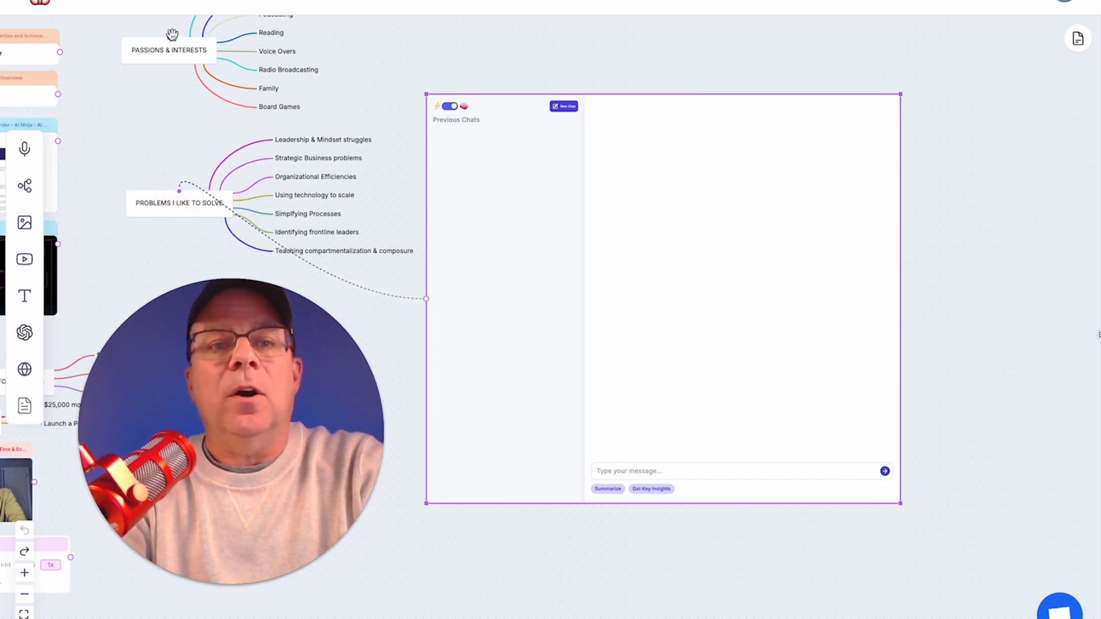
{"action": "left_click_drag", "start_coordinate": [168, 38], "coordinate": [430, 302]}
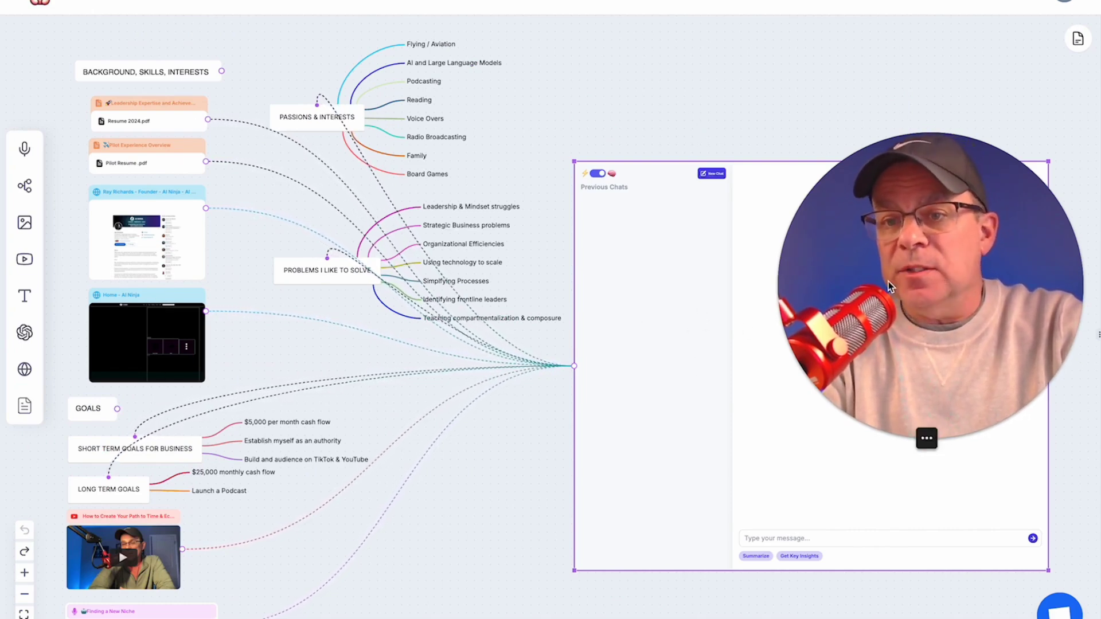
{"action": "left_click_drag", "start_coordinate": [888, 281], "coordinate": [241, 321]}
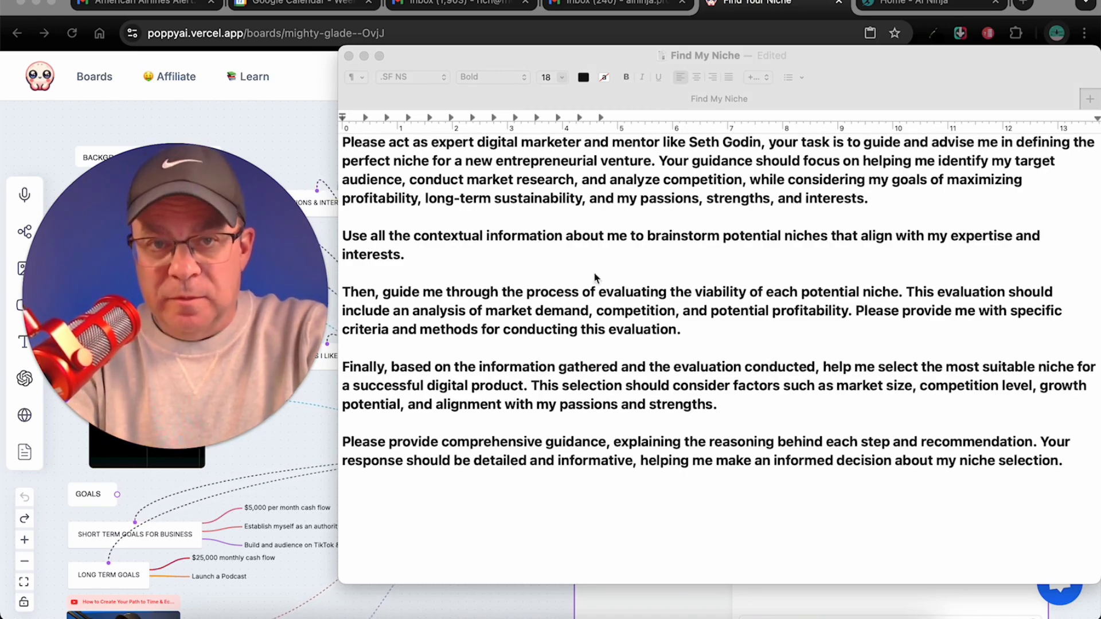
Step: Copy the entire prompt from the Find My Niche document and move its window off the board
{"action": "left_click", "coordinate": [343, 140]}
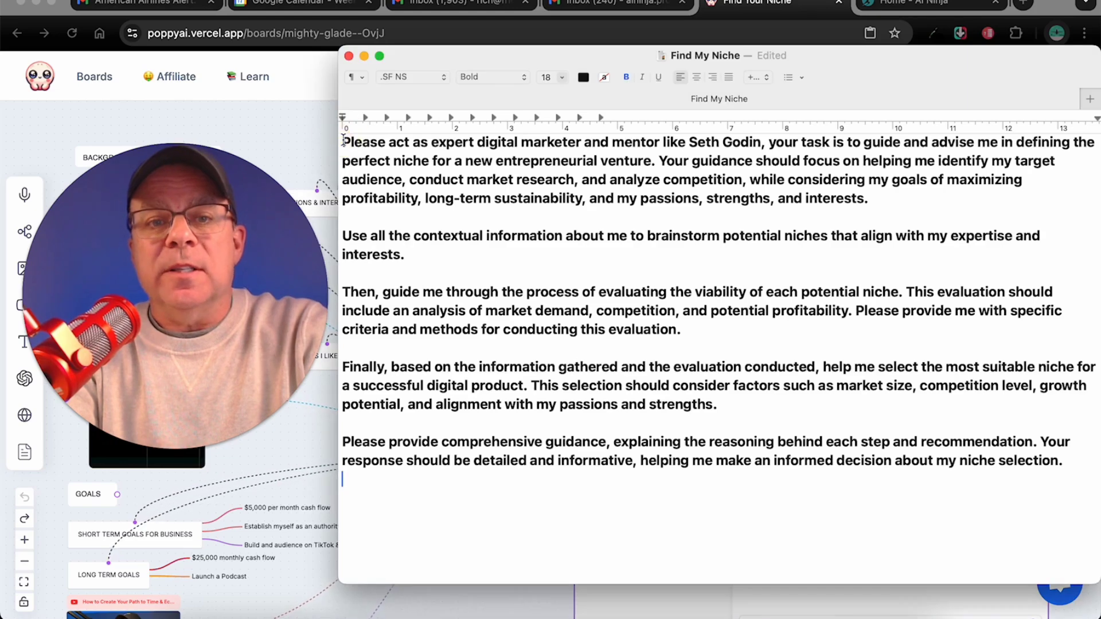
{"action": "left_click_drag", "start_coordinate": [348, 140], "coordinate": [1037, 481]}
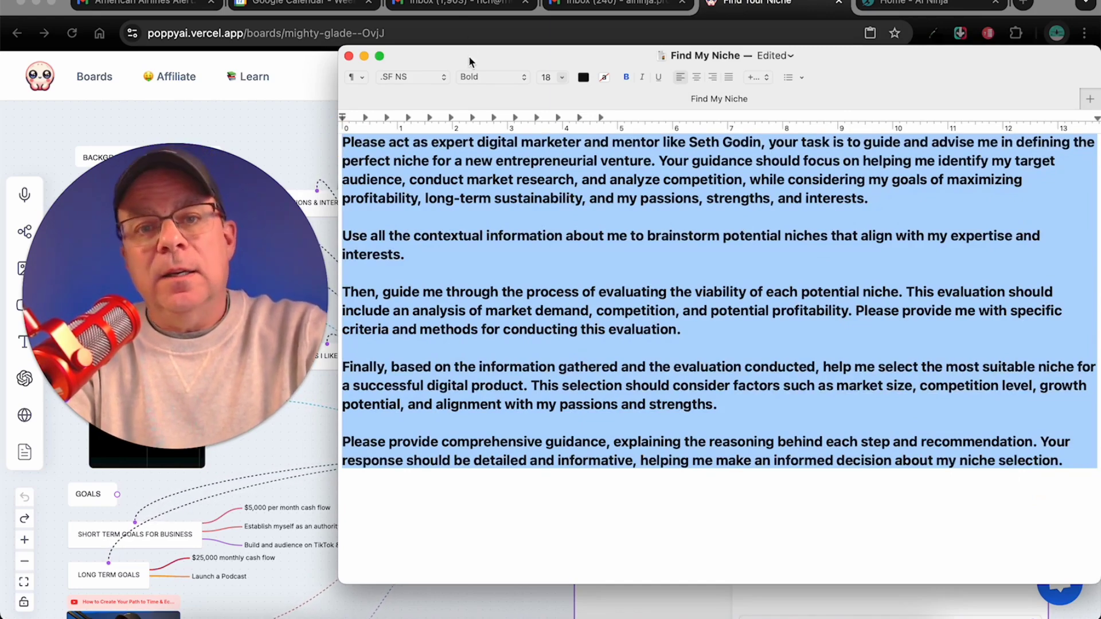
{"action": "left_click_drag", "start_coordinate": [487, 56], "coordinate": [0, 35]}
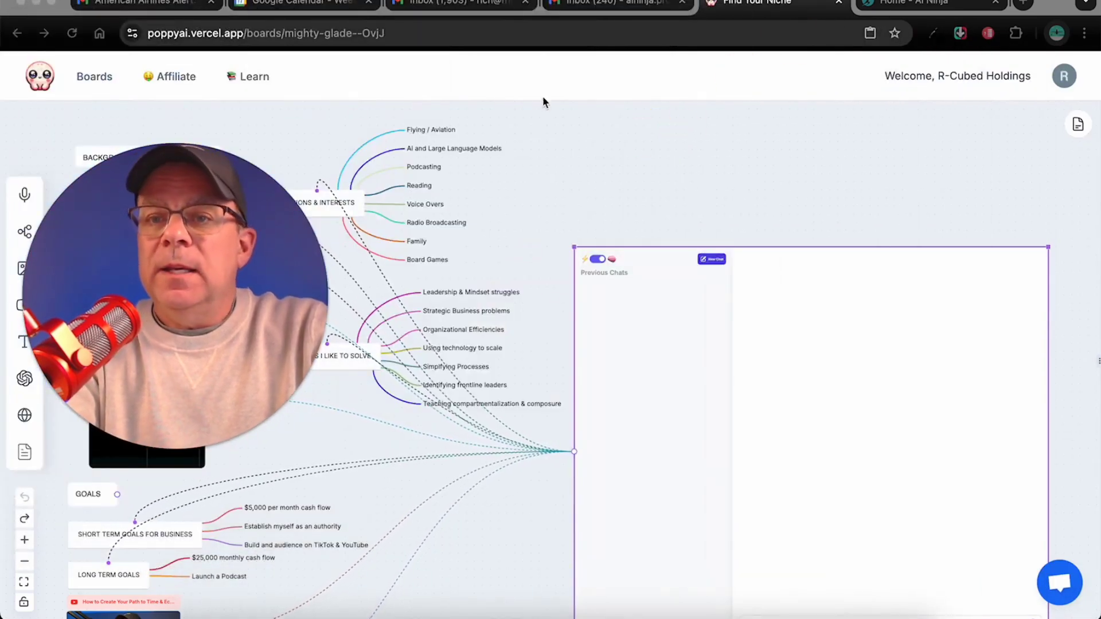
Step: Paste the copied Find My Niche prompt into the connected AI chat and send it
{"action": "left_click", "coordinate": [53, 3]}
{"action": "scroll", "coordinate": [642, 225], "scroll_direction": "up", "scroll_amount": 5}
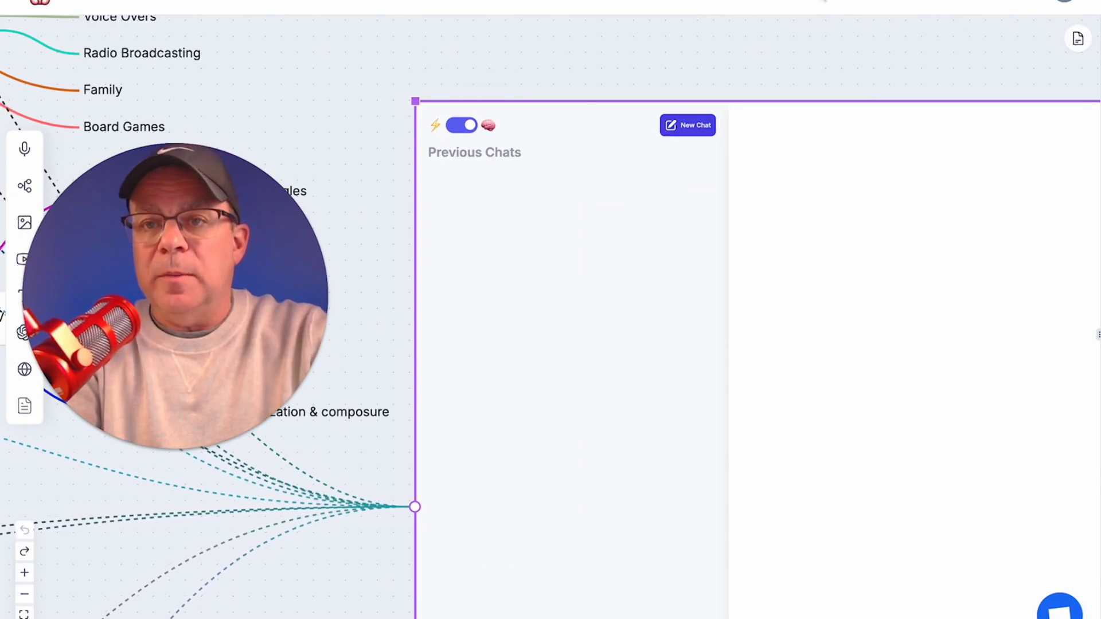
{"action": "left_click", "coordinate": [366, 553]}
{"action": "scroll", "coordinate": [366, 552], "scroll_direction": "down", "scroll_amount": 7}
{"action": "left_click", "coordinate": [572, 576]}
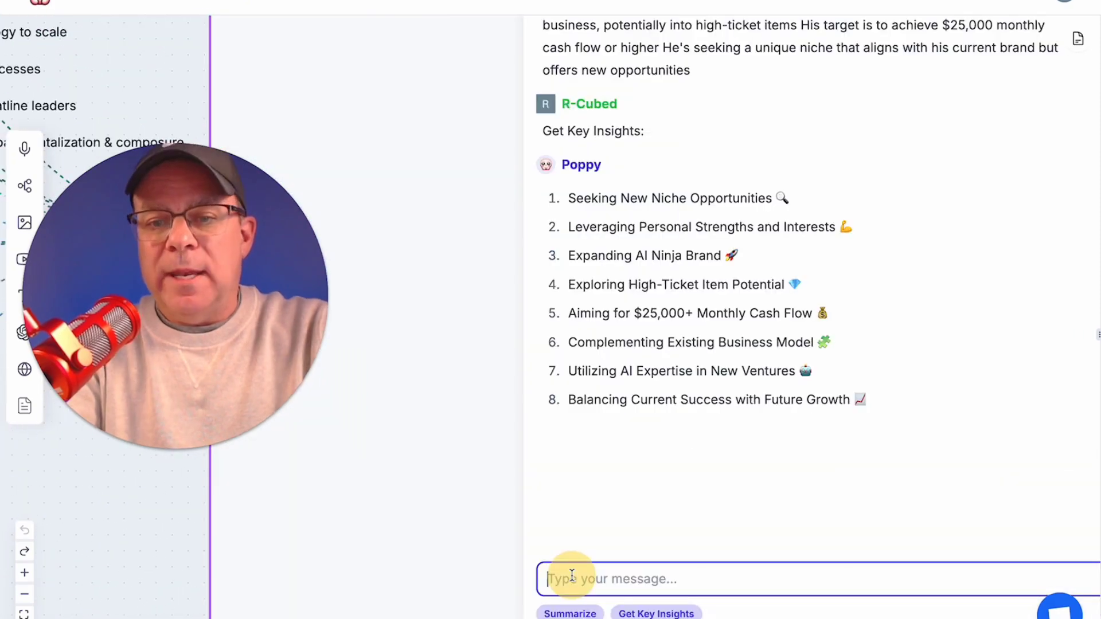
{"action": "key", "text": "ctrl+v"}
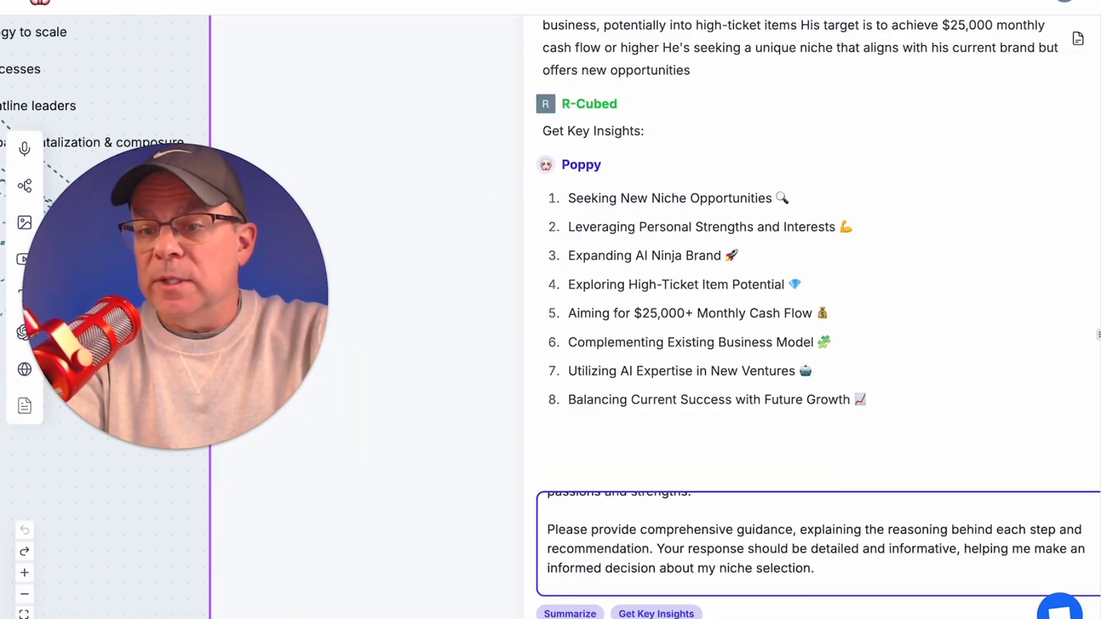
{"action": "key", "text": "Return"}
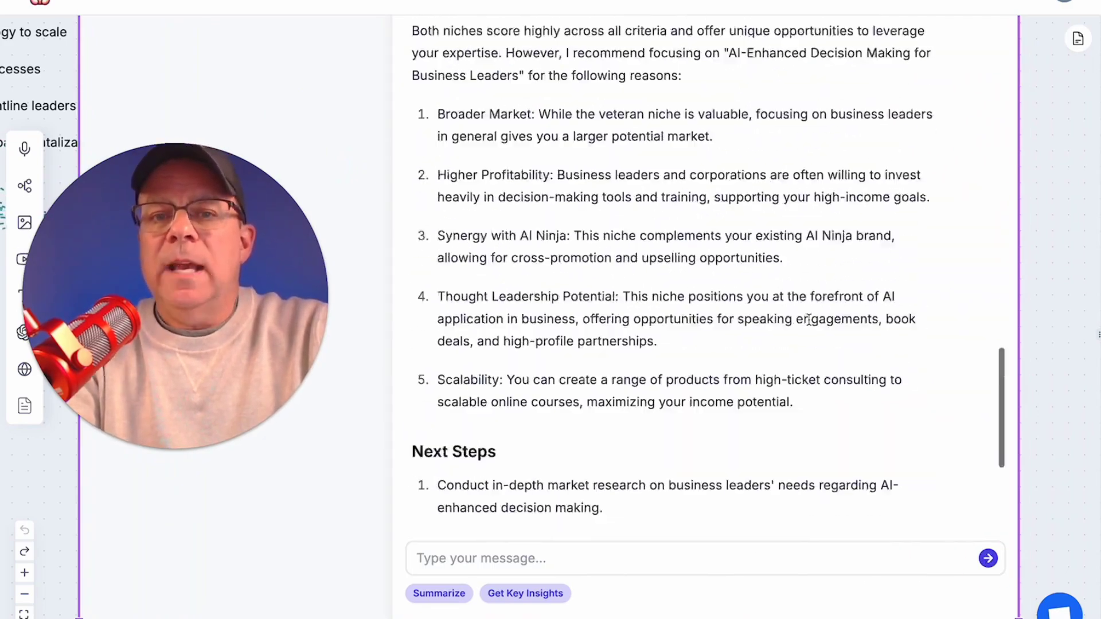
Step: Examine the chat reply's brainstormed potential niches, the viability criteria and the evaluation of each niche
{"action": "scroll", "coordinate": [808, 319], "scroll_direction": "up", "scroll_amount": 10}
{"action": "scroll", "coordinate": [808, 320], "scroll_direction": "up", "scroll_amount": 15}
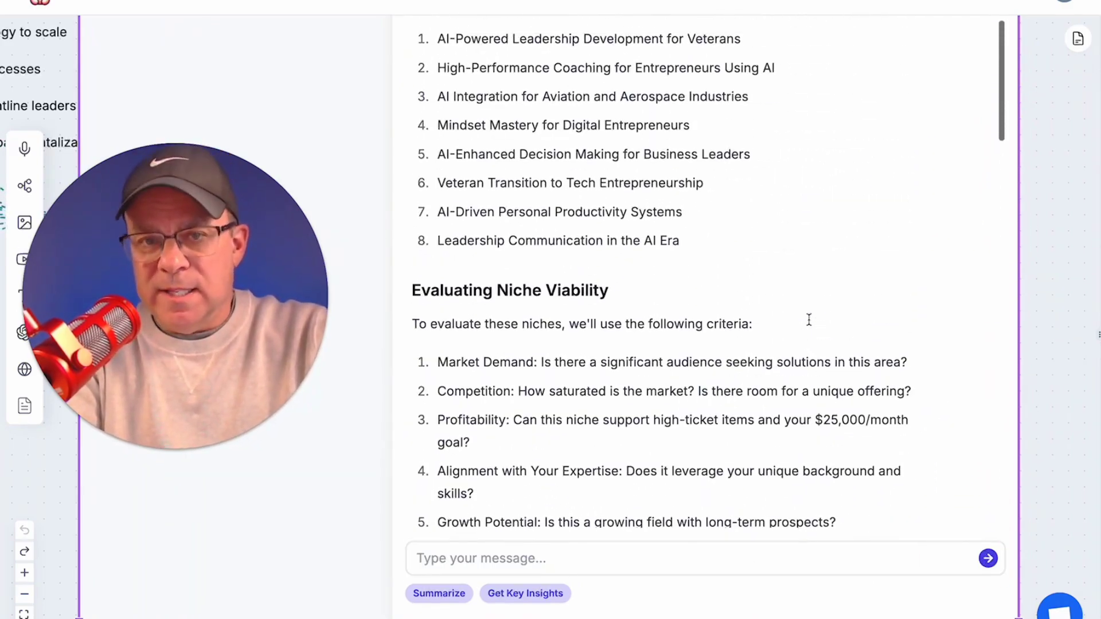
{"action": "scroll", "coordinate": [808, 319], "scroll_direction": "up", "scroll_amount": 5}
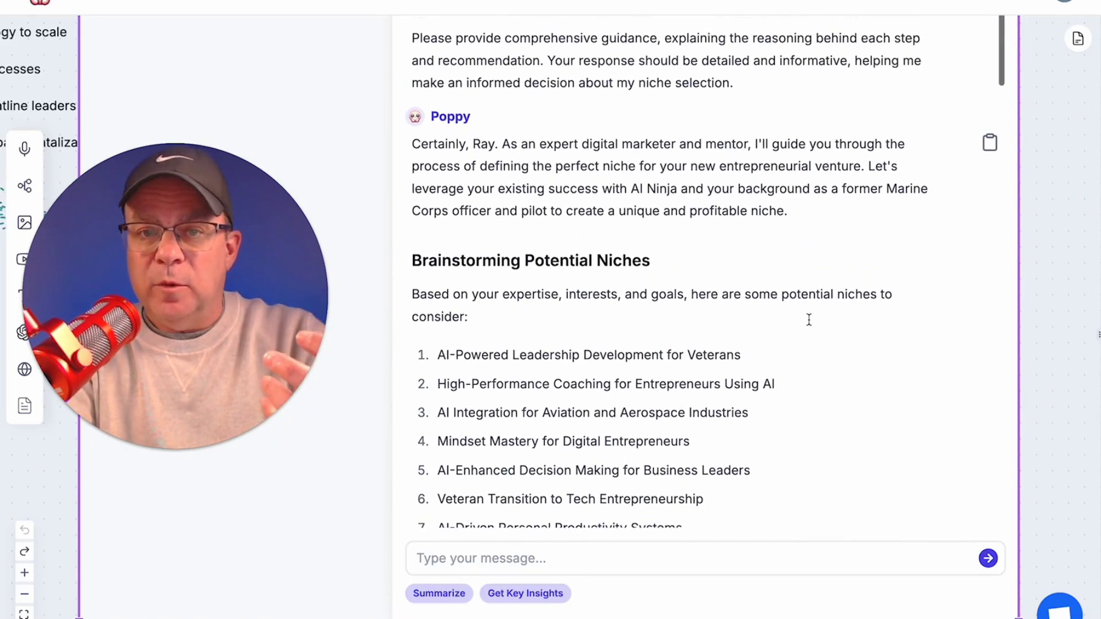
{"action": "scroll", "coordinate": [808, 319], "scroll_direction": "up", "scroll_amount": 1}
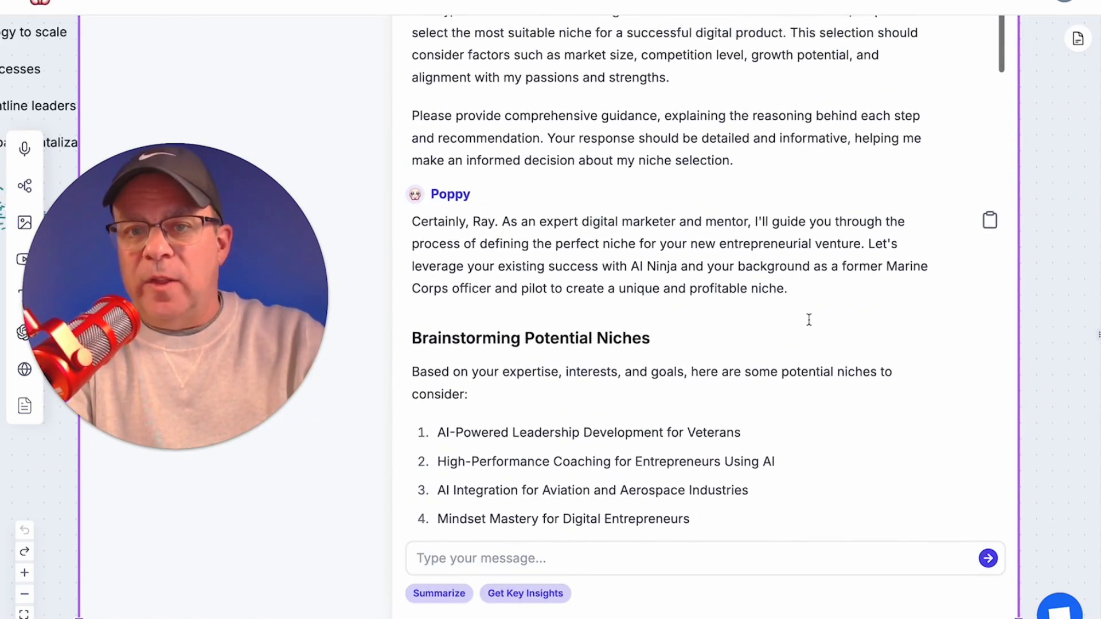
{"action": "scroll", "coordinate": [809, 319], "scroll_direction": "down", "scroll_amount": 2}
{"action": "scroll", "coordinate": [808, 320], "scroll_direction": "down", "scroll_amount": 3}
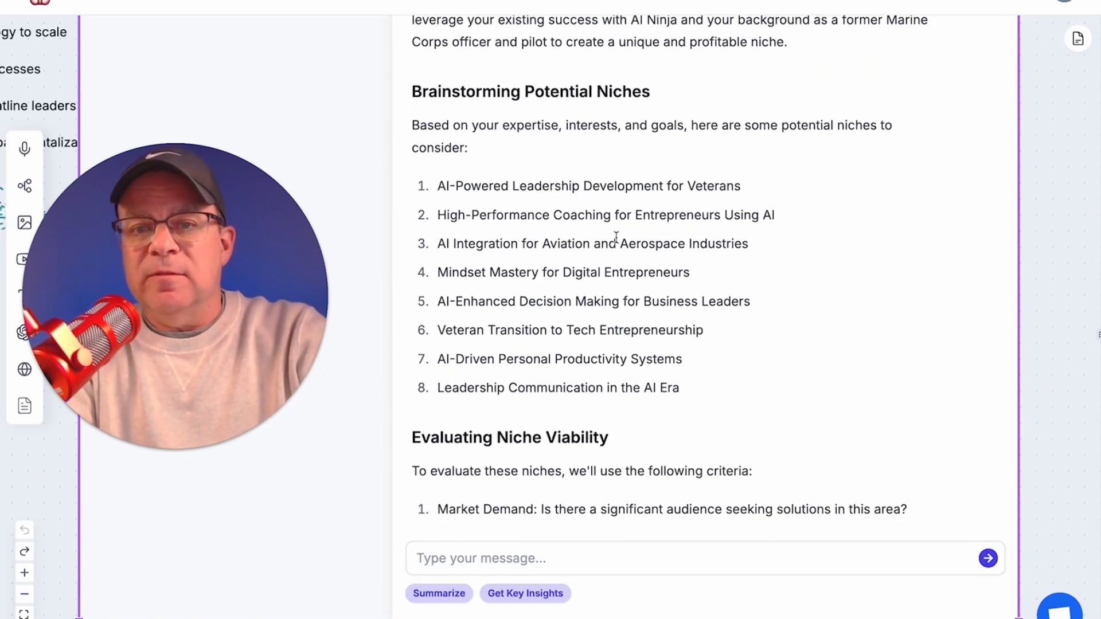
{"action": "scroll", "coordinate": [616, 236], "scroll_direction": "down", "scroll_amount": 2}
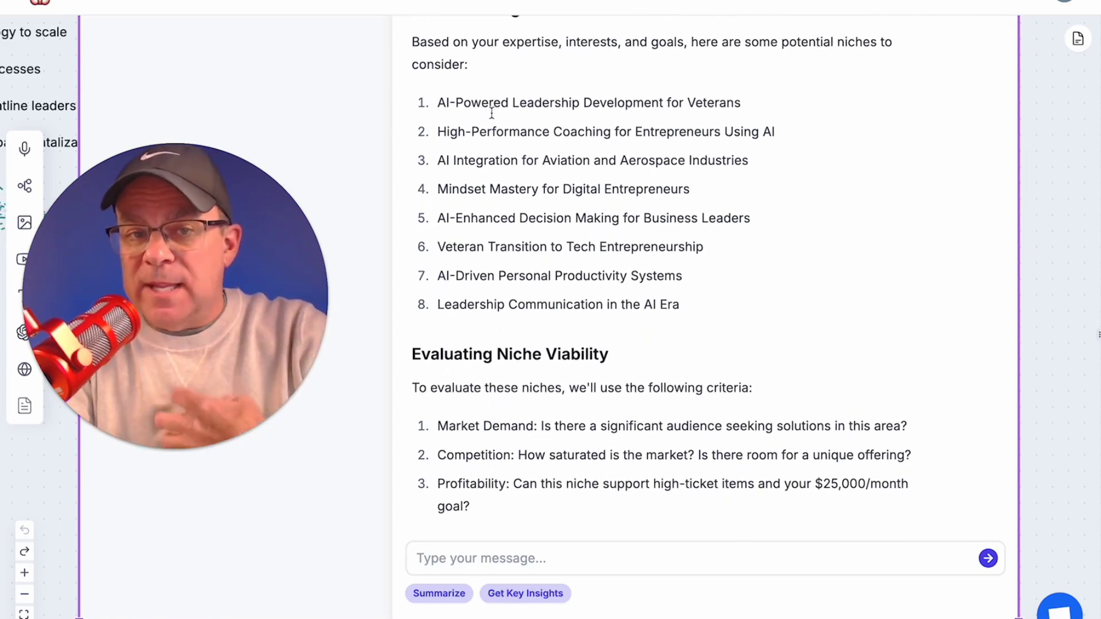
{"action": "scroll", "coordinate": [491, 113], "scroll_direction": "down", "scroll_amount": 7}
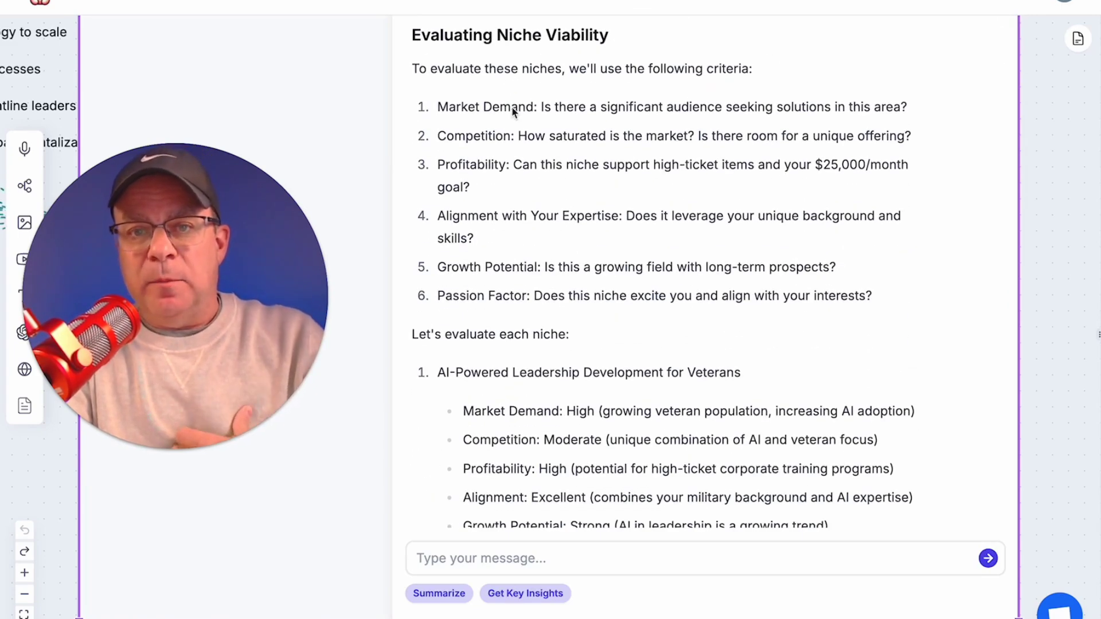
{"action": "scroll", "coordinate": [512, 109], "scroll_direction": "down", "scroll_amount": 7}
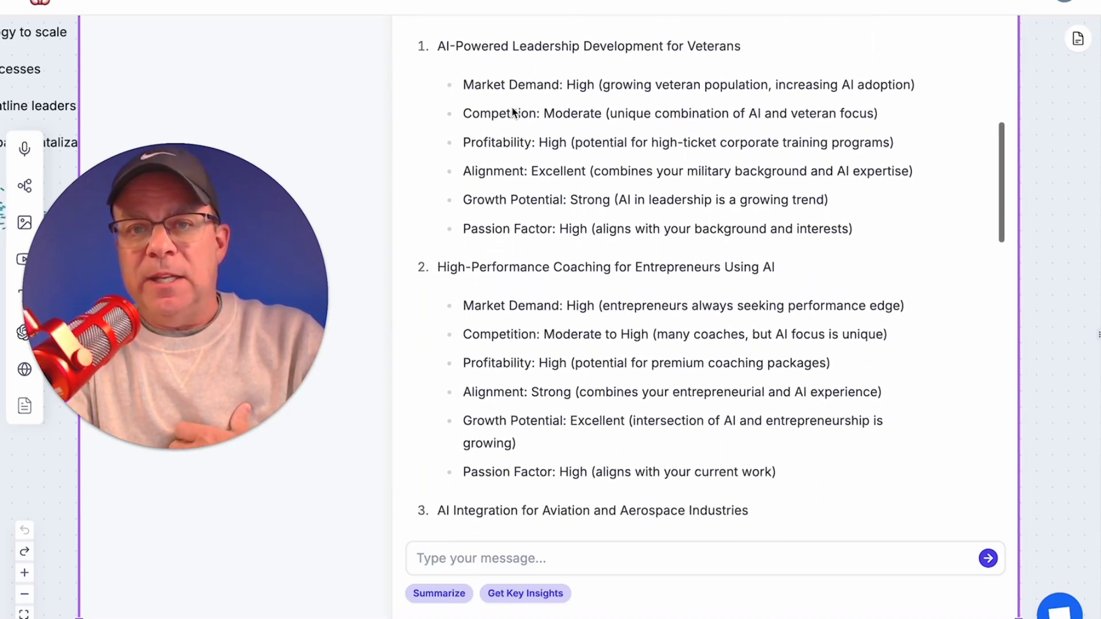
{"action": "scroll", "coordinate": [511, 109], "scroll_direction": "down", "scroll_amount": 10}
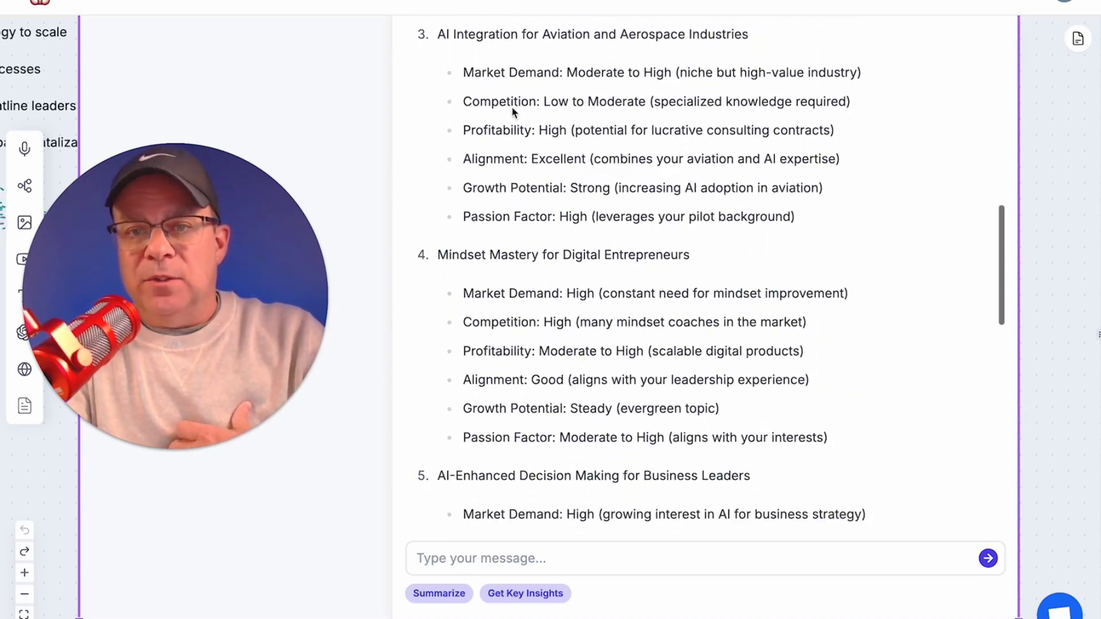
Step: Read the reply's Selecting the Most Suitable Niche section, its reasons for the recommendation and the Next Steps
{"action": "scroll", "coordinate": [512, 109], "scroll_direction": "down", "scroll_amount": 5}
{"action": "scroll", "coordinate": [512, 109], "scroll_direction": "down", "scroll_amount": 6}
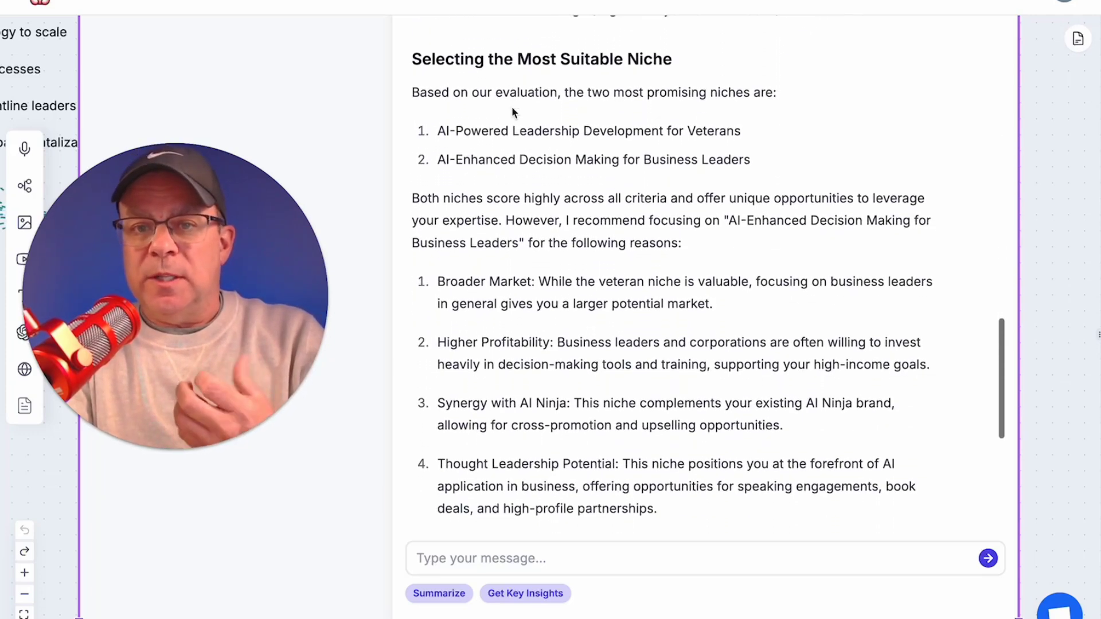
{"action": "scroll", "coordinate": [561, 198], "scroll_direction": "down", "scroll_amount": 2}
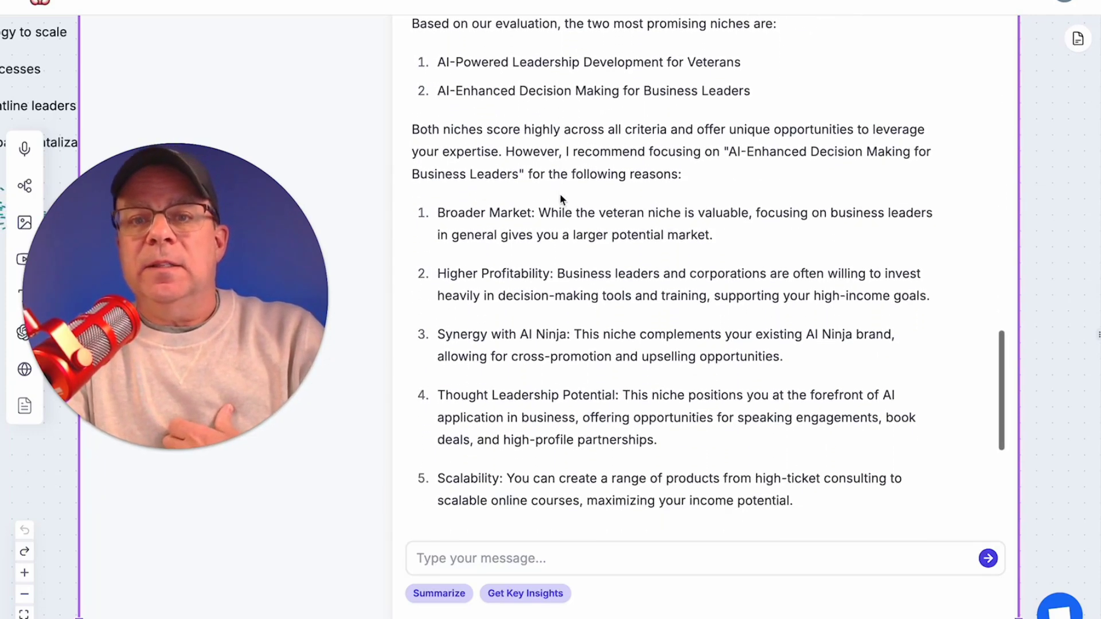
{"action": "scroll", "coordinate": [745, 117], "scroll_direction": "down", "scroll_amount": 3}
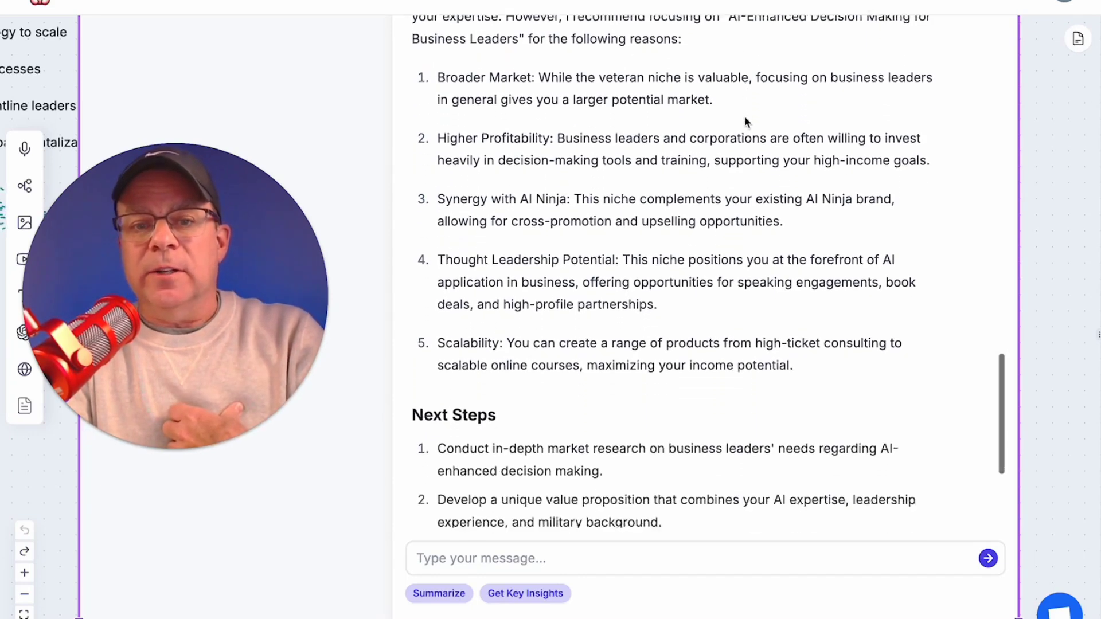
{"action": "scroll", "coordinate": [513, 108], "scroll_direction": "up", "scroll_amount": 4}
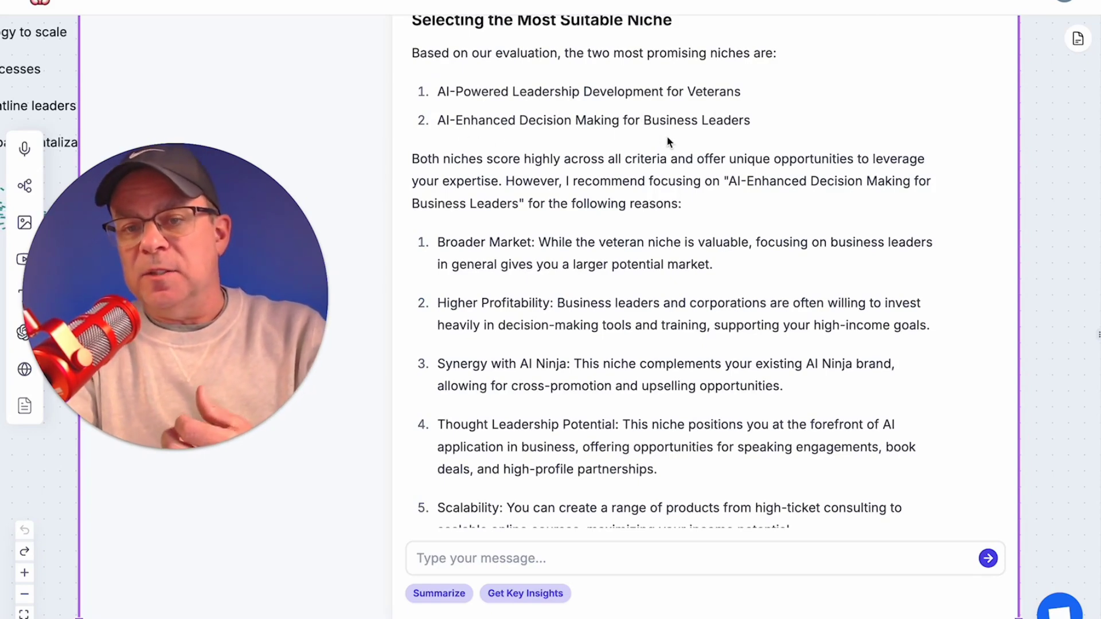
{"action": "scroll", "coordinate": [739, 176], "scroll_direction": "down", "scroll_amount": 1}
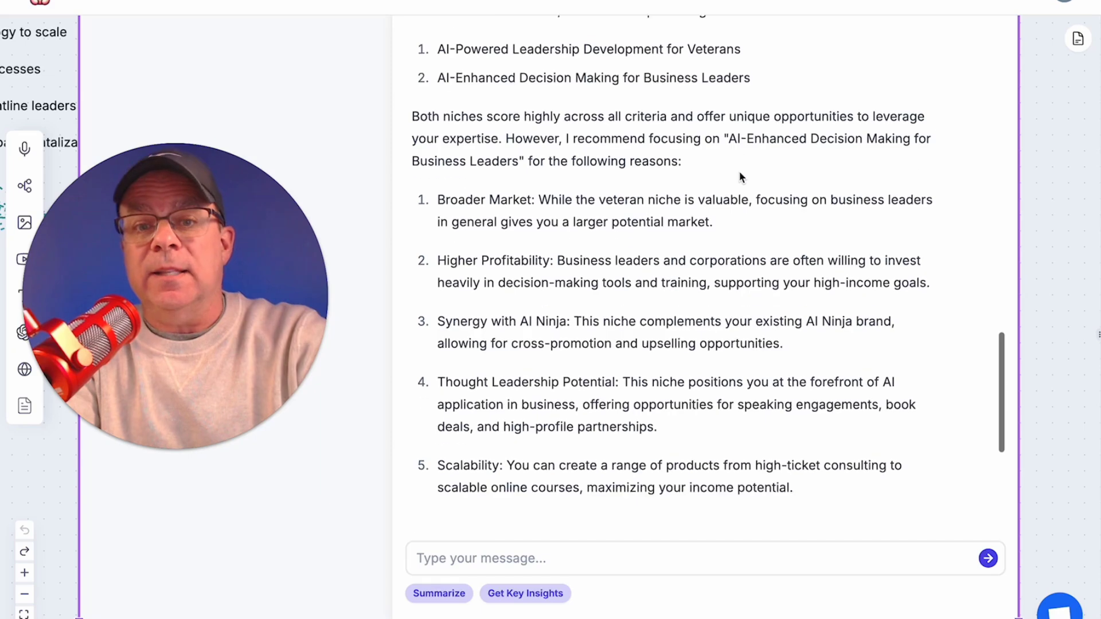
{"action": "scroll", "coordinate": [739, 175], "scroll_direction": "down", "scroll_amount": 7}
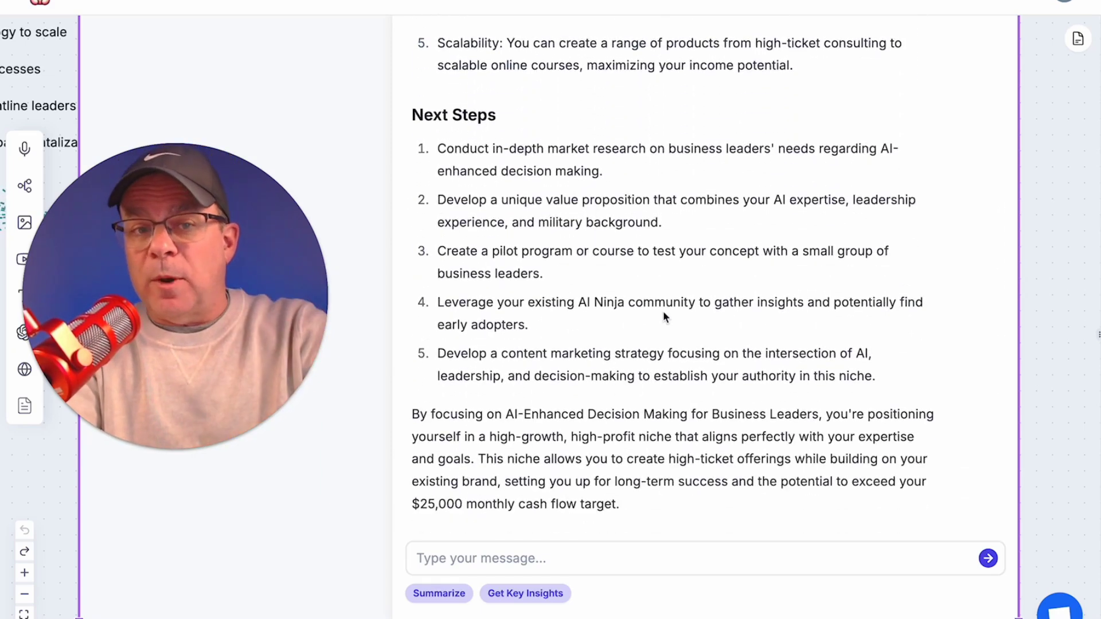
Step: Copy the reply text from "Based on our evaluation" under Selecting the Most Suitable Niche through the closing paragraph
{"action": "scroll", "coordinate": [665, 317], "scroll_direction": "up", "scroll_amount": 9}
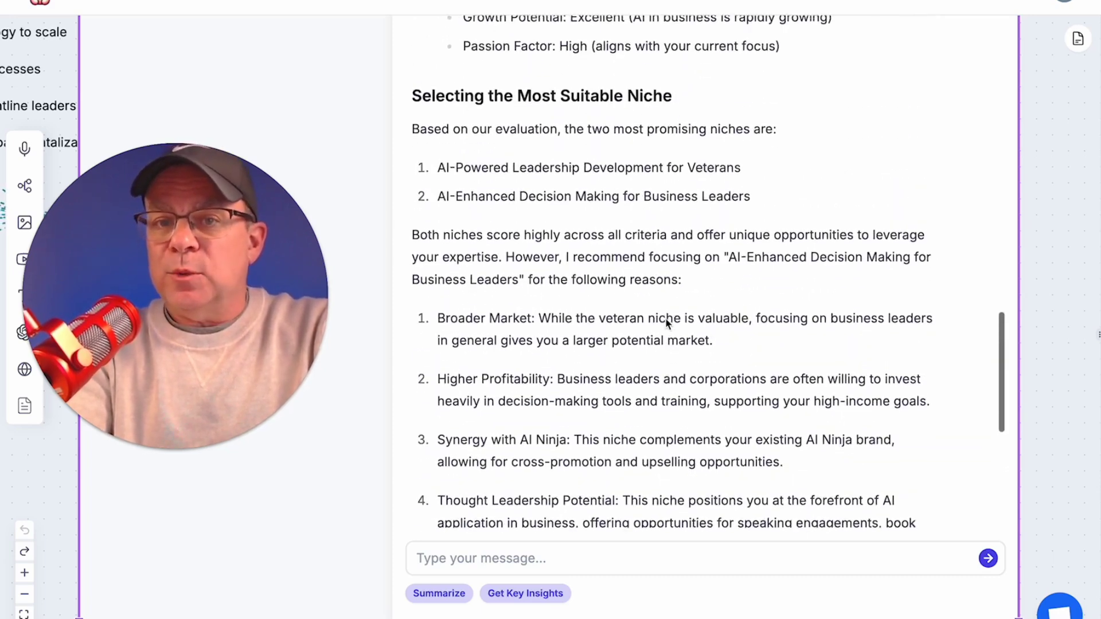
{"action": "scroll", "coordinate": [719, 208], "scroll_direction": "up", "scroll_amount": 3}
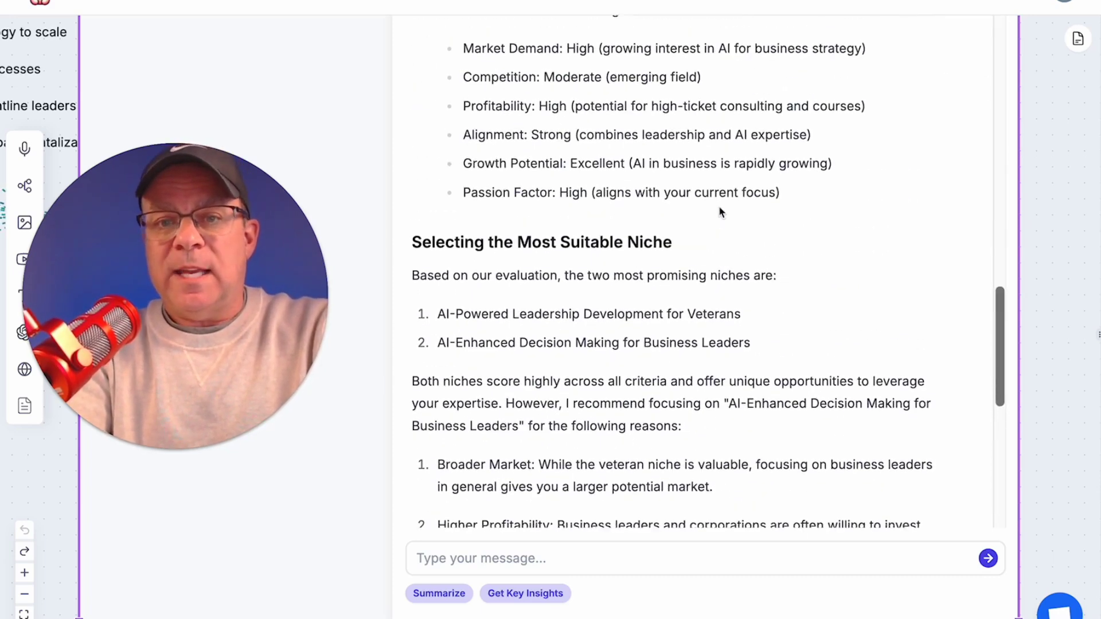
{"action": "scroll", "coordinate": [718, 205], "scroll_direction": "down", "scroll_amount": 2}
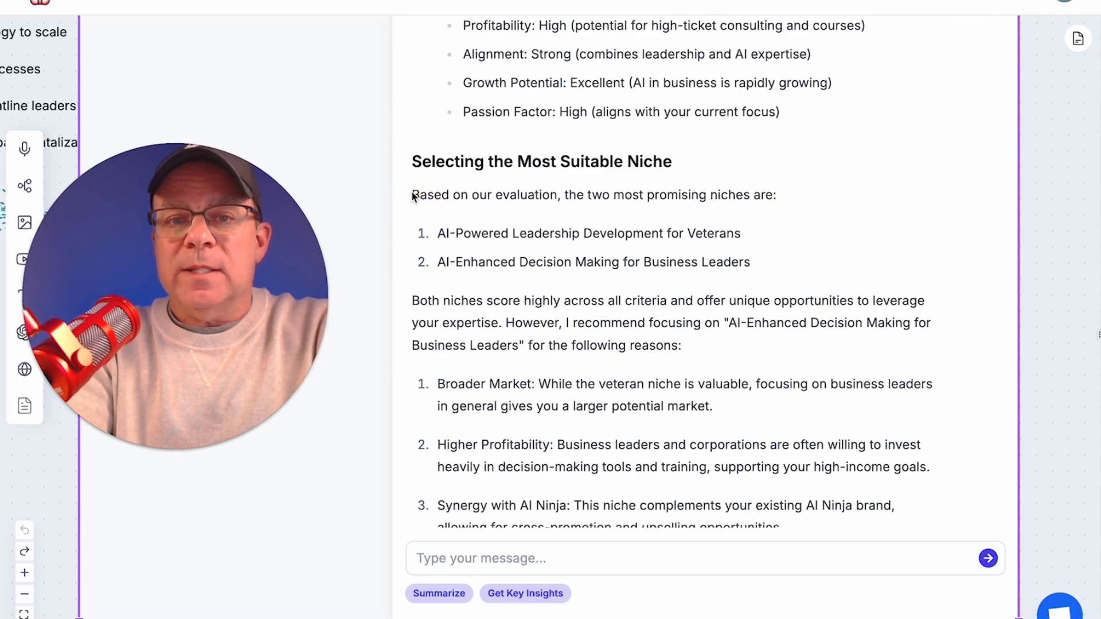
{"action": "left_click_drag", "start_coordinate": [413, 196], "coordinate": [777, 368]}
{"action": "left_click_drag", "start_coordinate": [875, 440], "coordinate": [873, 517]}
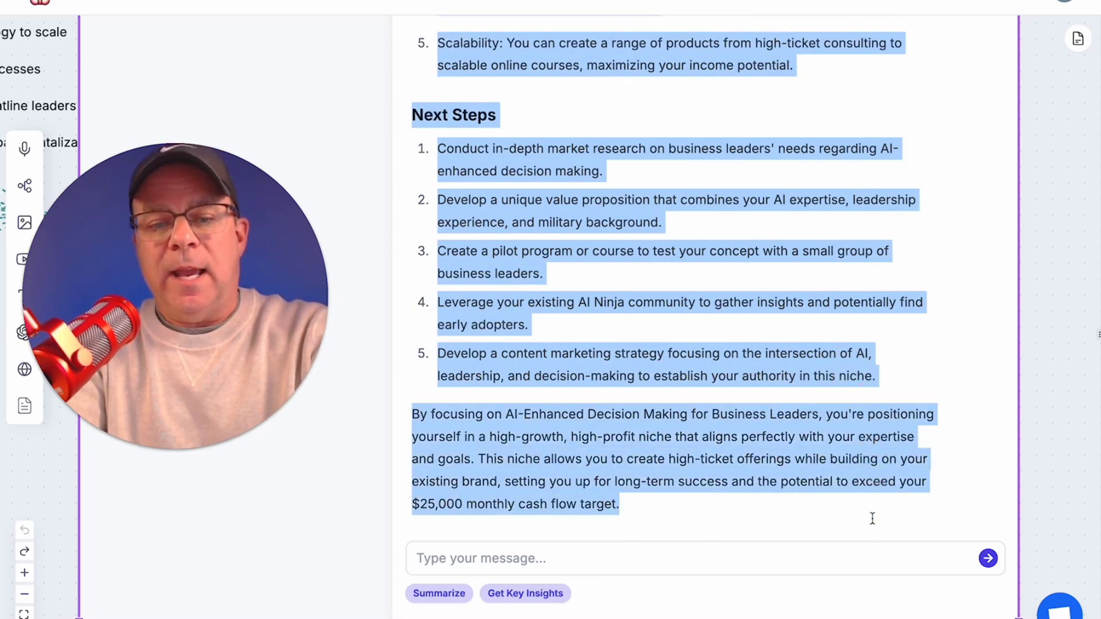
Step: Paste the copied niche recommendation into the board's Find Your Niche document, adjusting the document's width, and close it
{"action": "left_click", "coordinate": [1079, 42]}
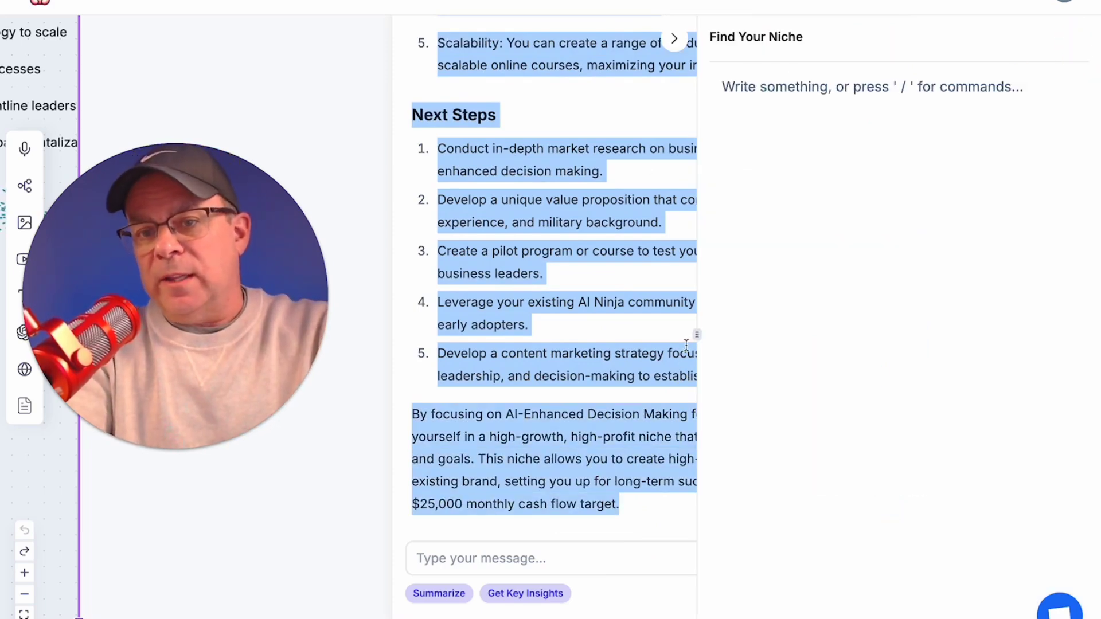
{"action": "left_click_drag", "start_coordinate": [696, 335], "coordinate": [602, 335]}
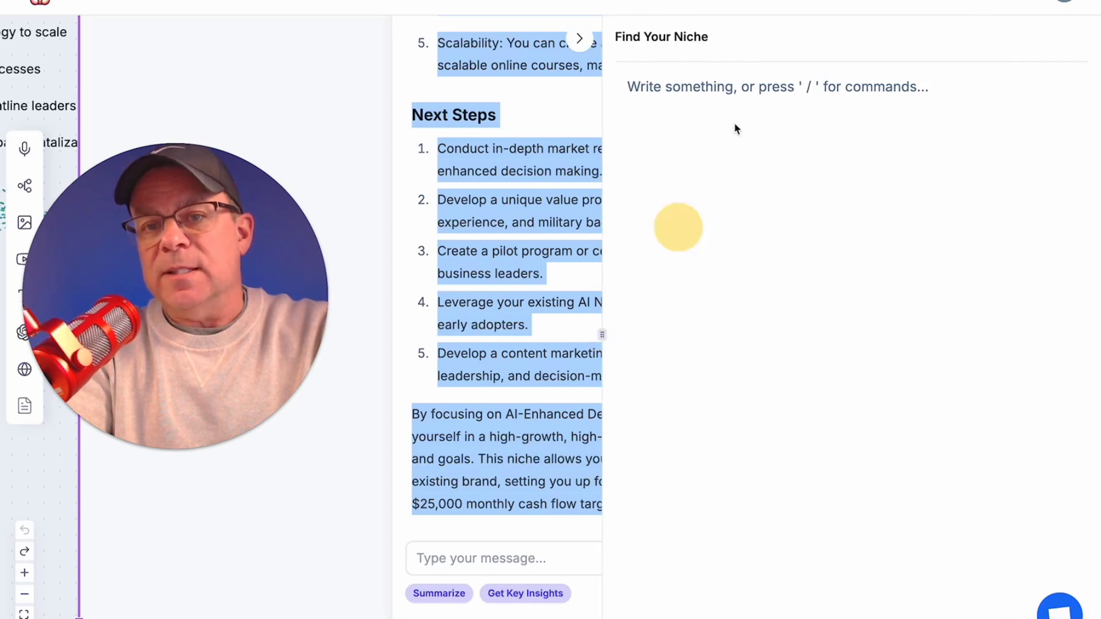
{"action": "left_click", "coordinate": [634, 91]}
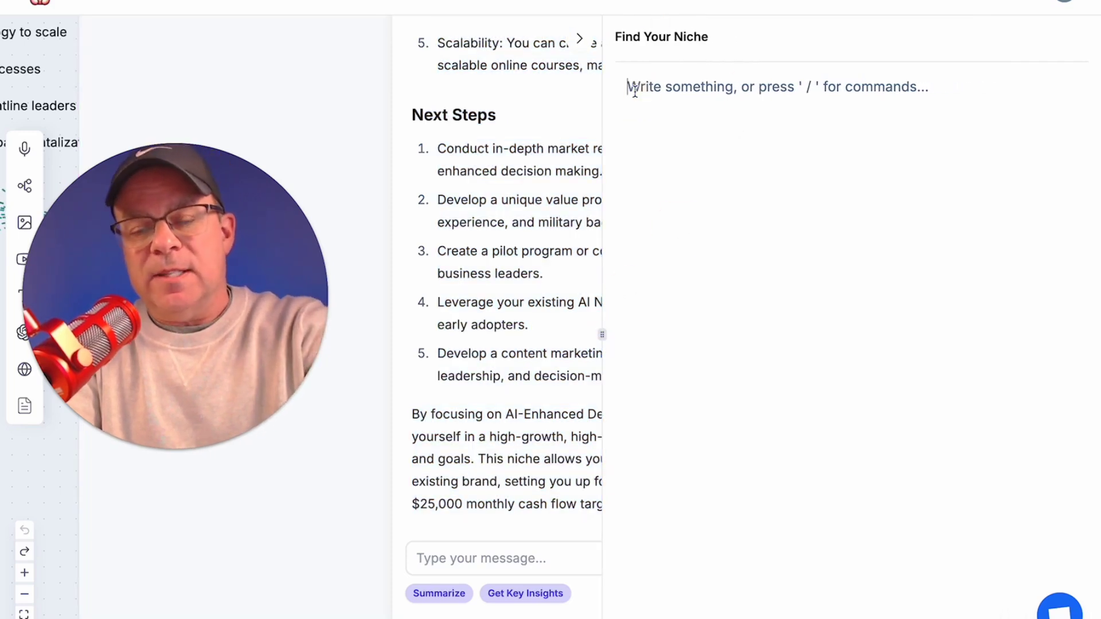
{"action": "key", "text": "ctrl+v"}
{"action": "scroll", "coordinate": [743, 252], "scroll_direction": "up", "scroll_amount": 4}
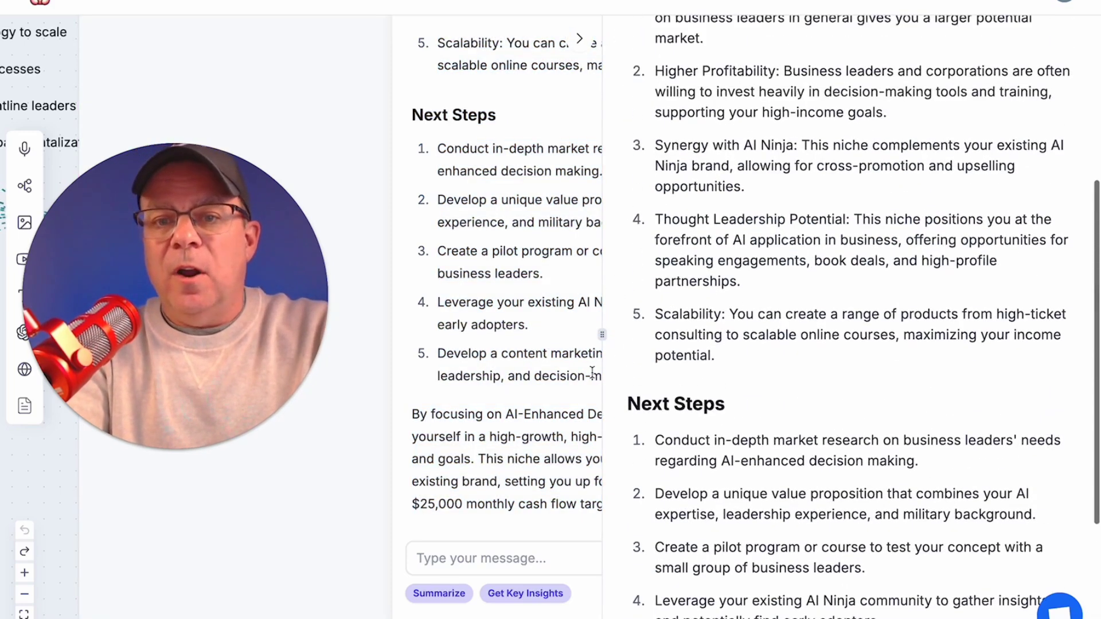
{"action": "left_click_drag", "start_coordinate": [604, 335], "coordinate": [789, 332]}
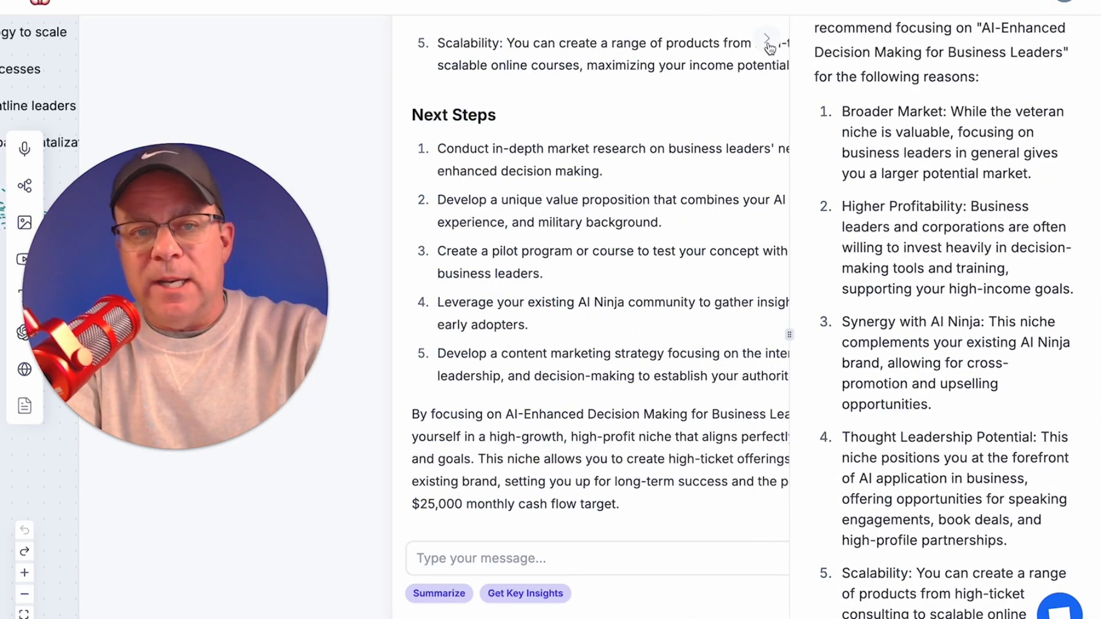
{"action": "left_click", "coordinate": [767, 43]}
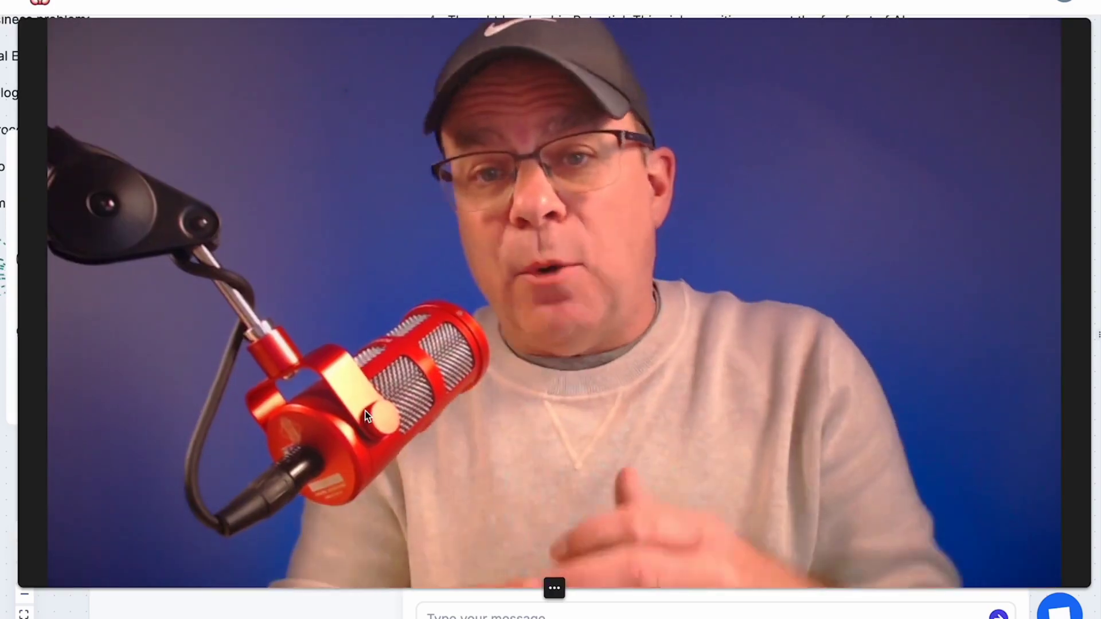